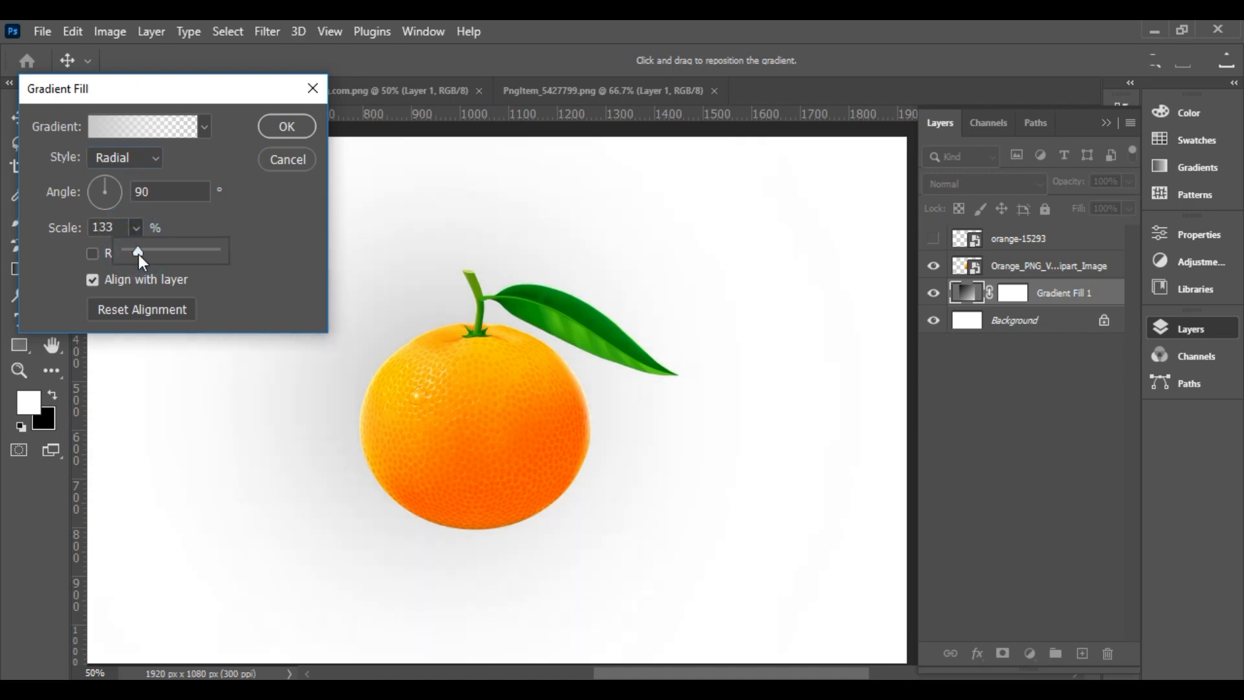
# Apply the radial gradient fill at 133% scale and show the orange-15293 slice layer
pyautogui.click(287, 126)
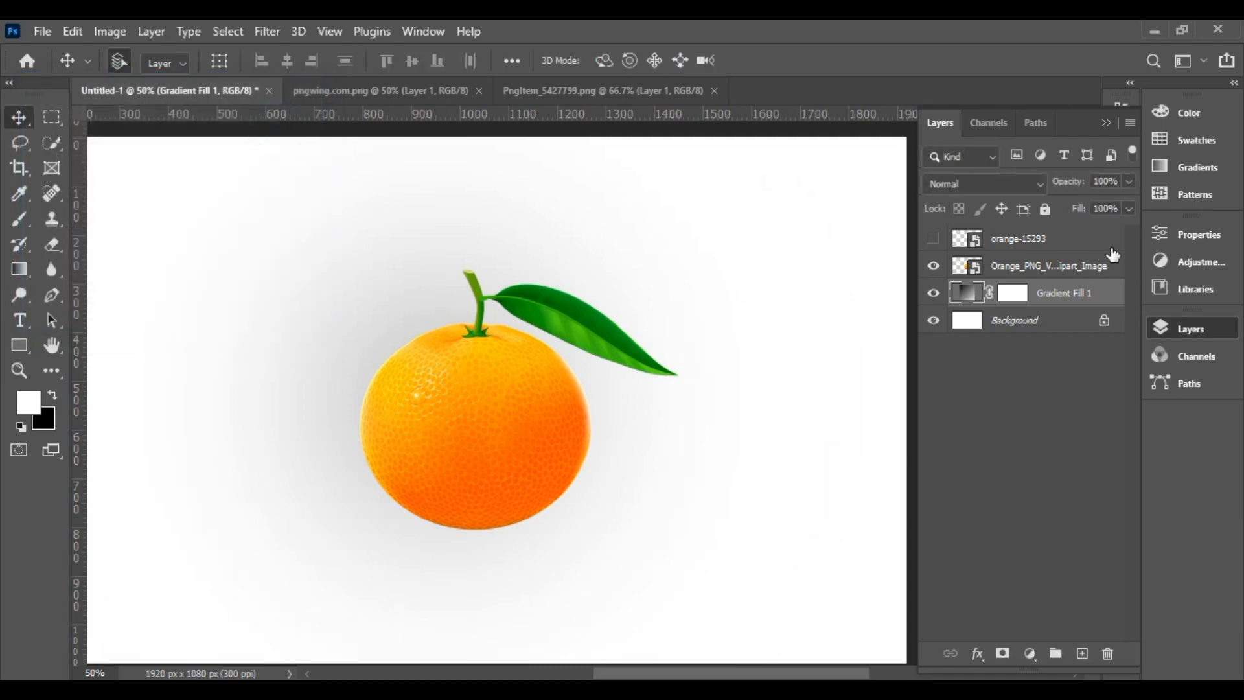
pyautogui.click(933, 238)
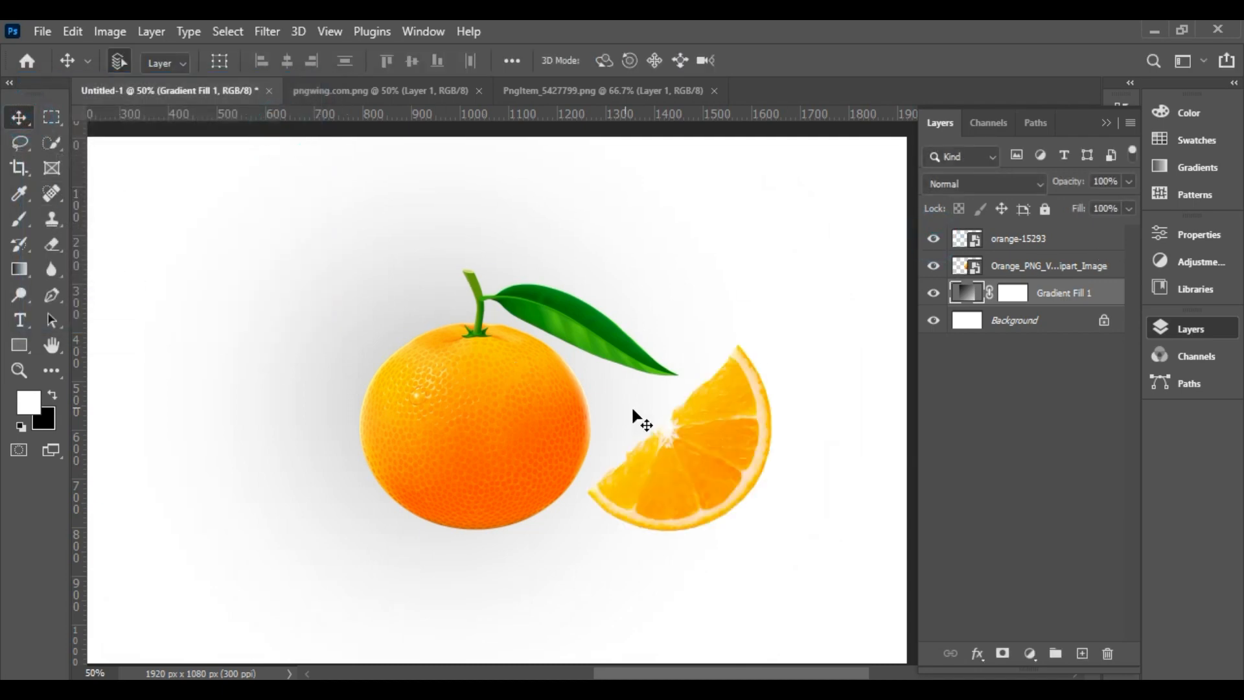
# Move the orange slice so it overlaps the whole orange's left side and rotate it clockwise by about 23°
pyautogui.moveTo(711, 448); pyautogui.dragTo(350, 414)
pyautogui.hotkey('ctrl', 't')
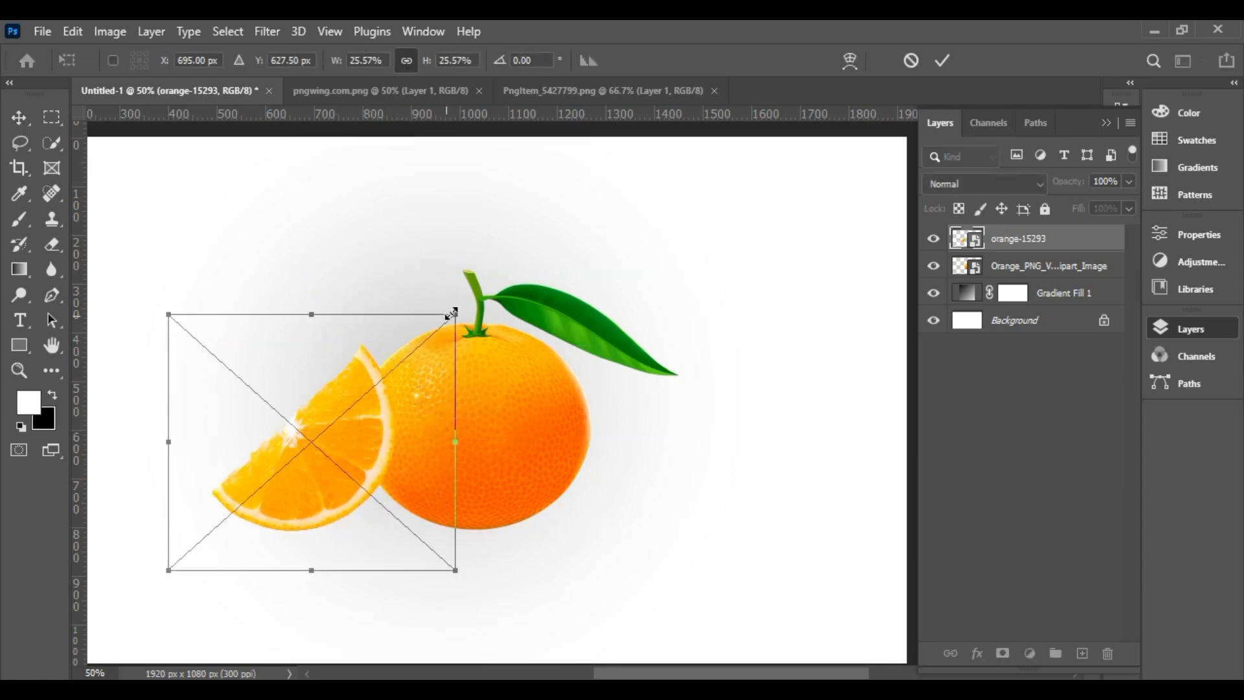
pyautogui.moveTo(459, 307); pyautogui.dragTo(490, 382)
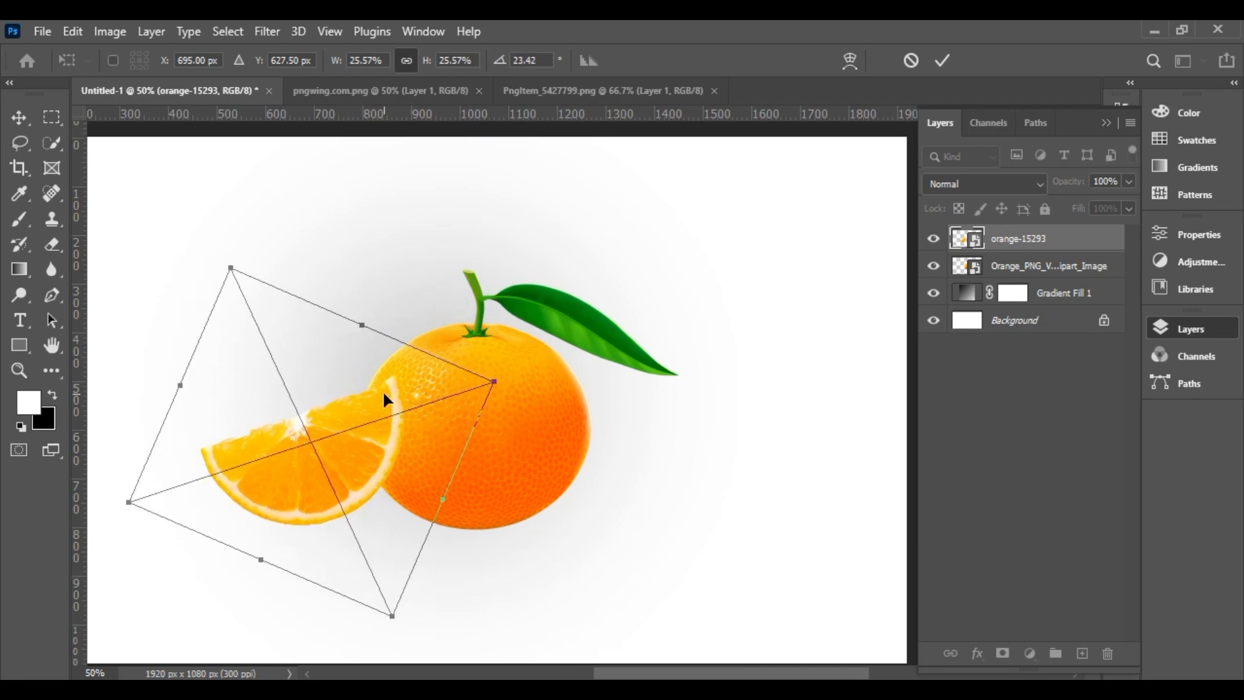
pyautogui.press('Return')
# Select the slice's pulp with the Quick Selection tool and hide it with an inverted layer mask, keeping the rind
pyautogui.press('z')
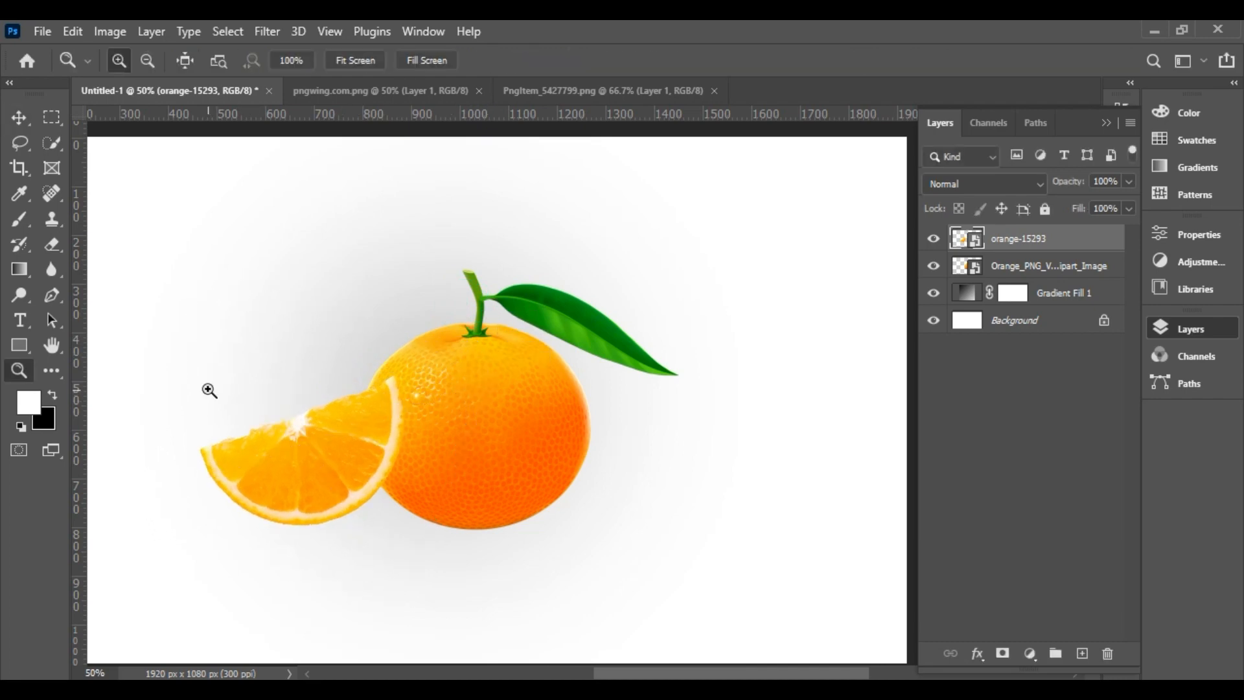
pyautogui.moveTo(166, 337); pyautogui.dragTo(458, 561)
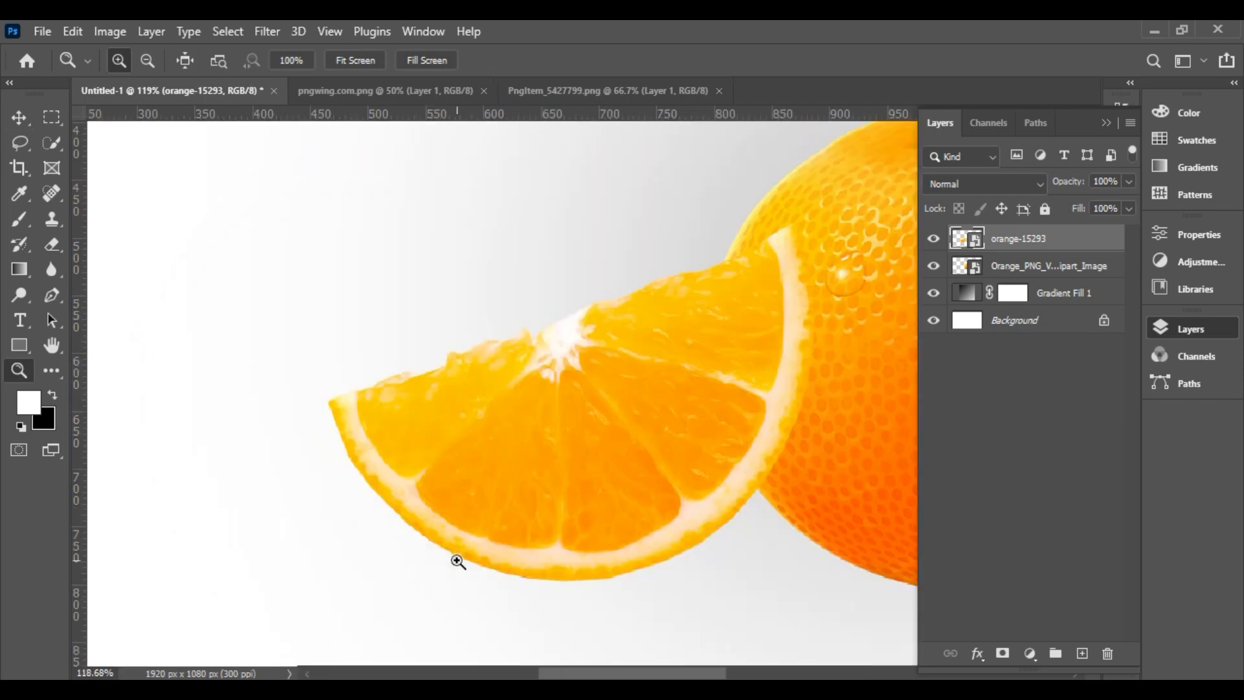
pyautogui.click(49, 142)
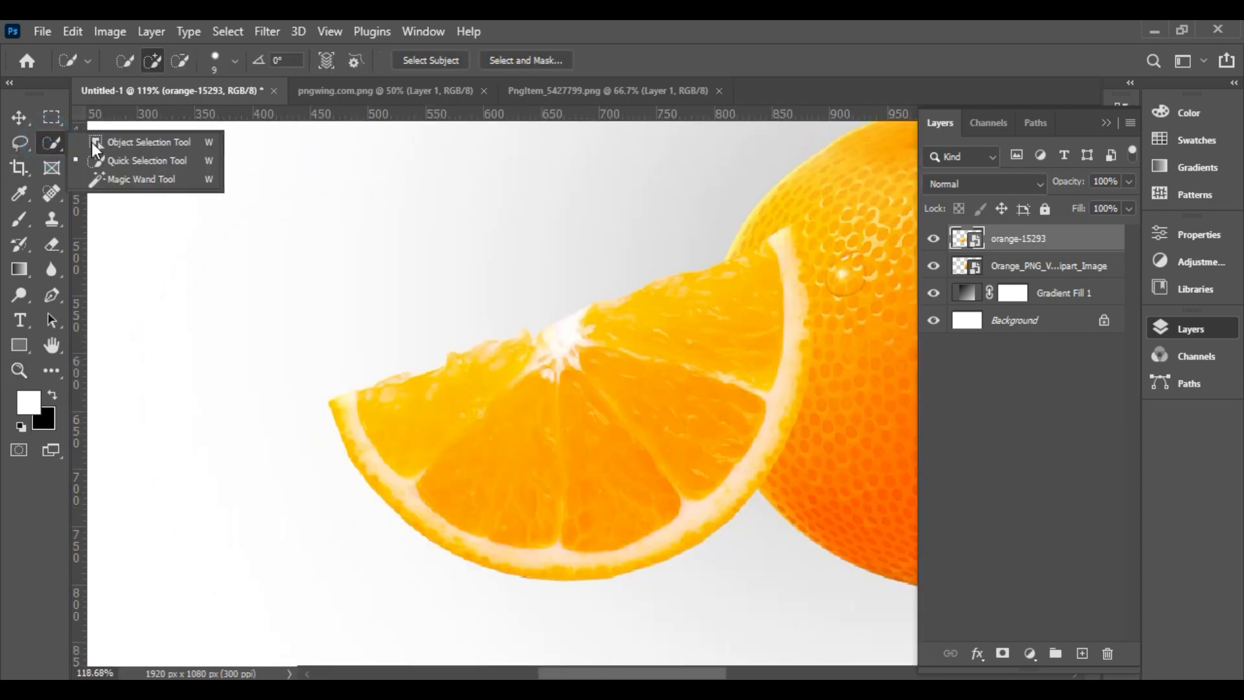
pyautogui.click(122, 162)
pyautogui.moveTo(617, 447)
pyautogui.mouseDown()
pyautogui.moveTo(555, 450)
pyautogui.moveTo(508, 425)
pyautogui.moveTo(585, 391)
pyautogui.moveTo(543, 362)
pyautogui.moveTo(570, 328)
pyautogui.moveTo(652, 283)
pyautogui.mouseUp()
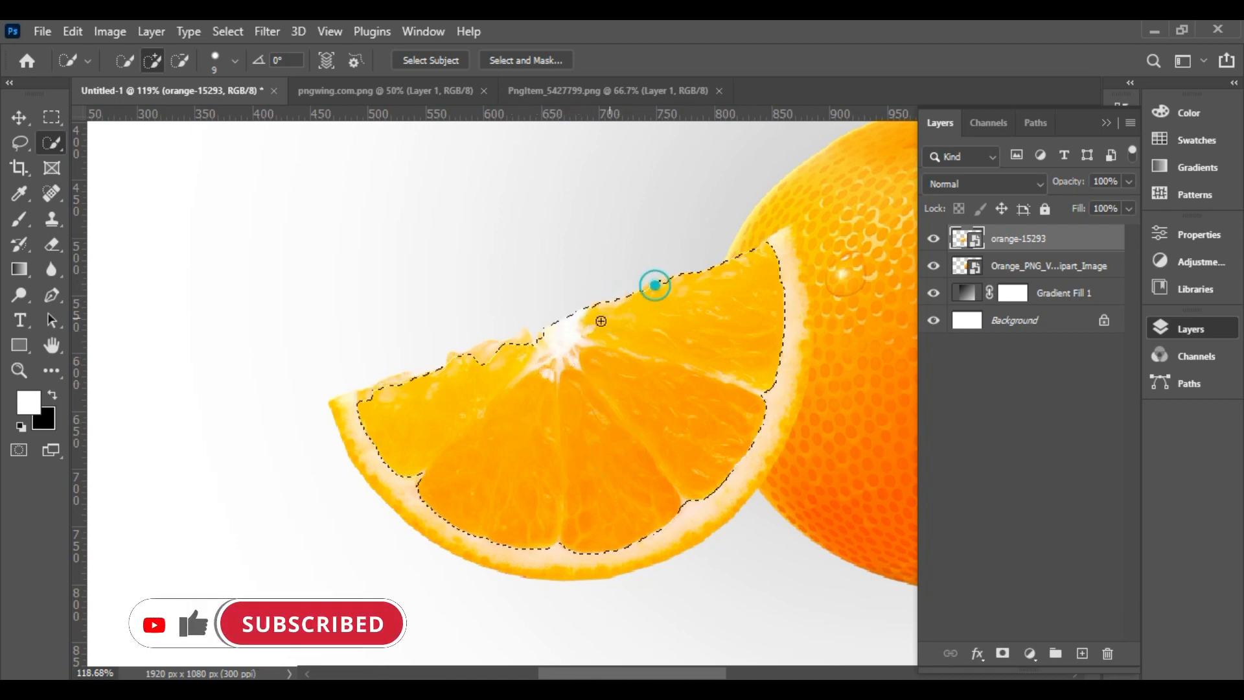
pyautogui.moveTo(474, 364); pyautogui.dragTo(496, 352)
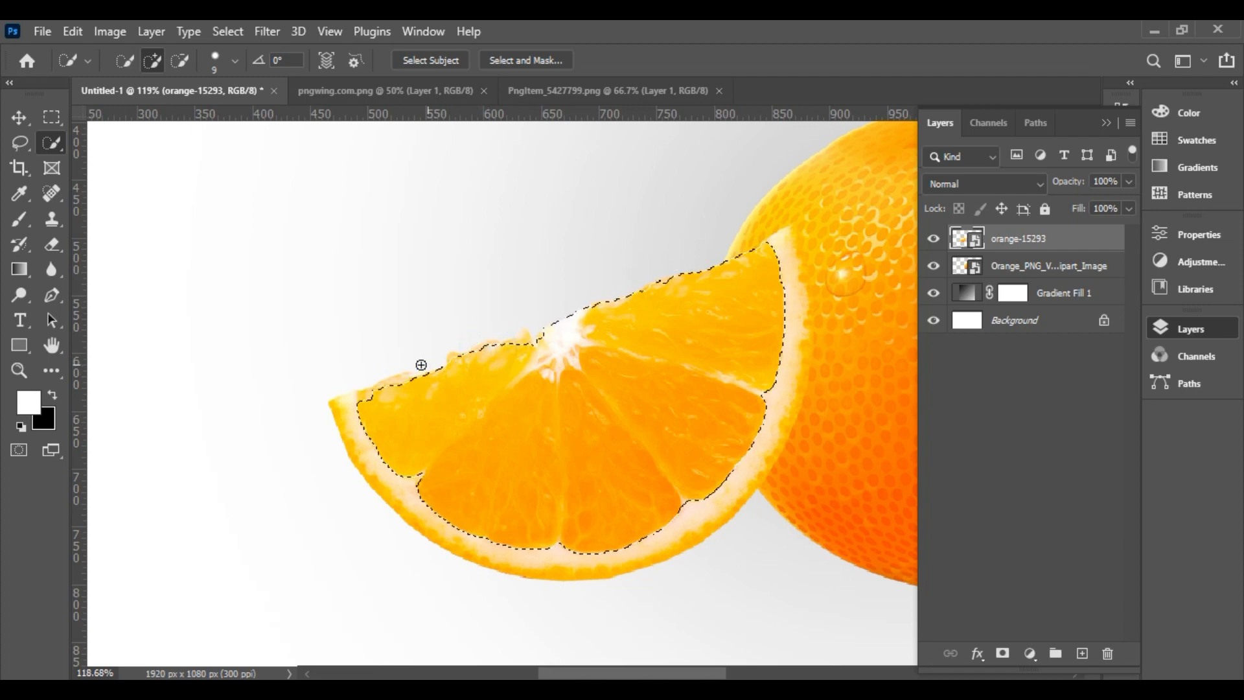
pyautogui.click(395, 380)
pyautogui.click(362, 392)
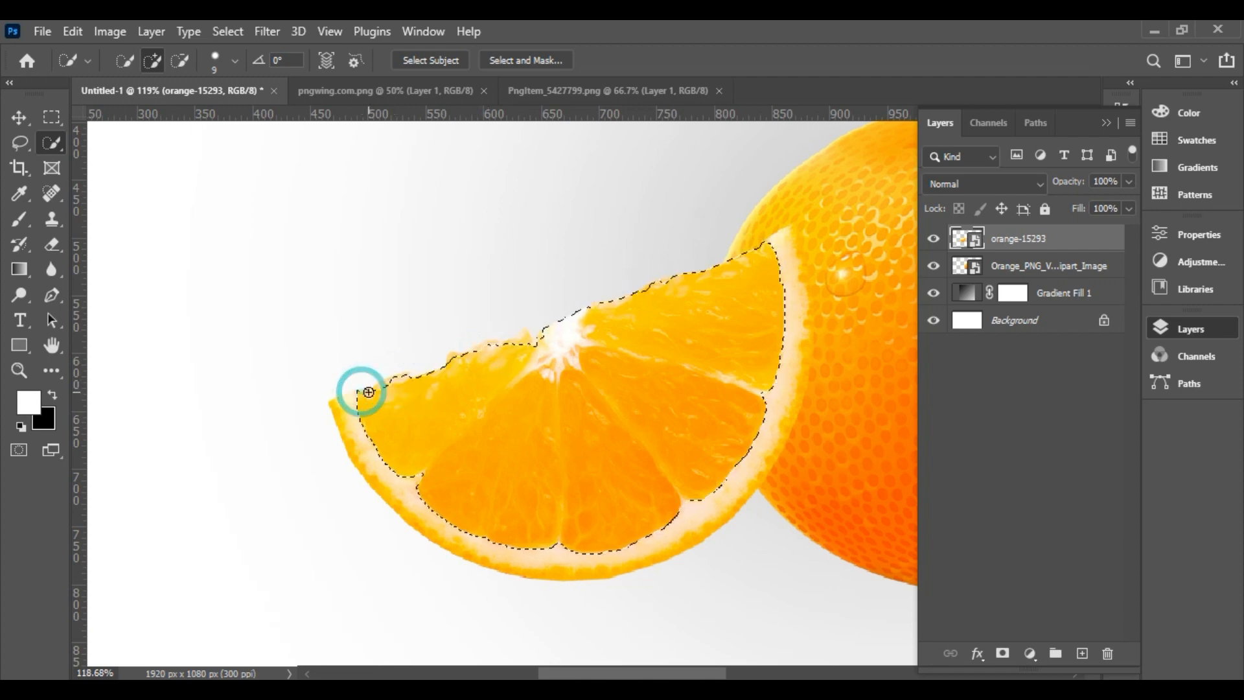
pyautogui.keyDown('alt'); pyautogui.click(1003, 655); pyautogui.keyUp('alt')
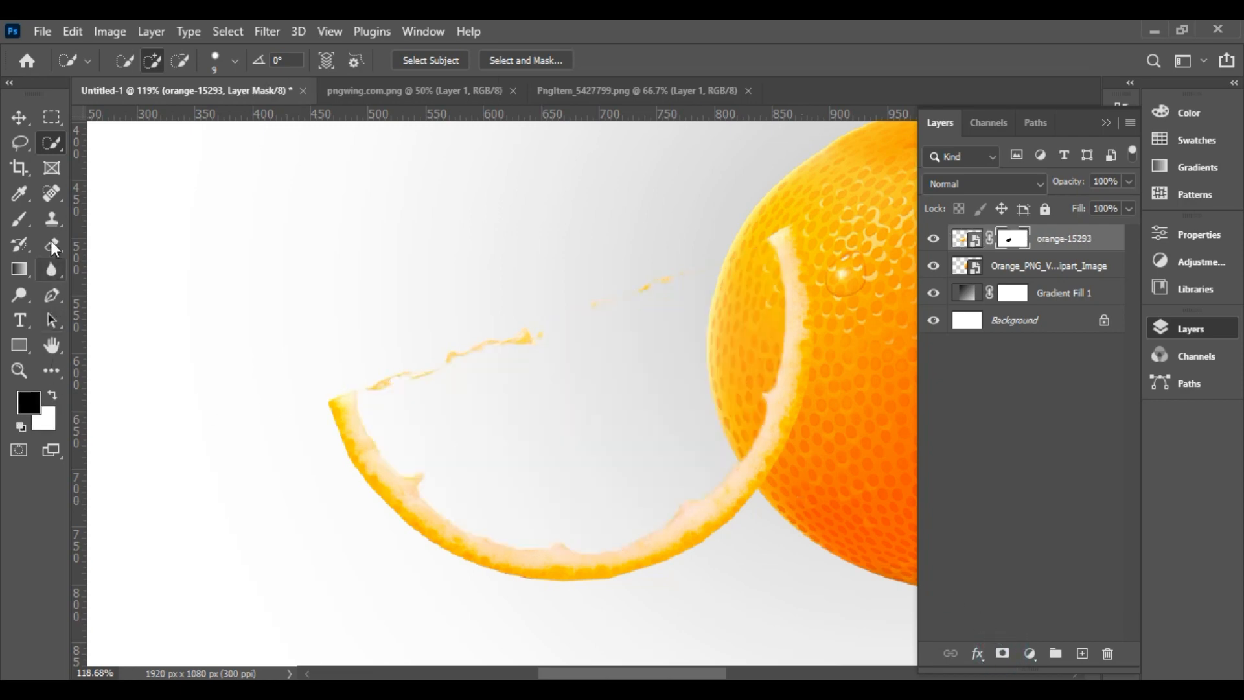
# Paint black with the Brush tool on the slice's layer mask to remove the leftover pulp along the cut edge
pyautogui.click(20, 225)
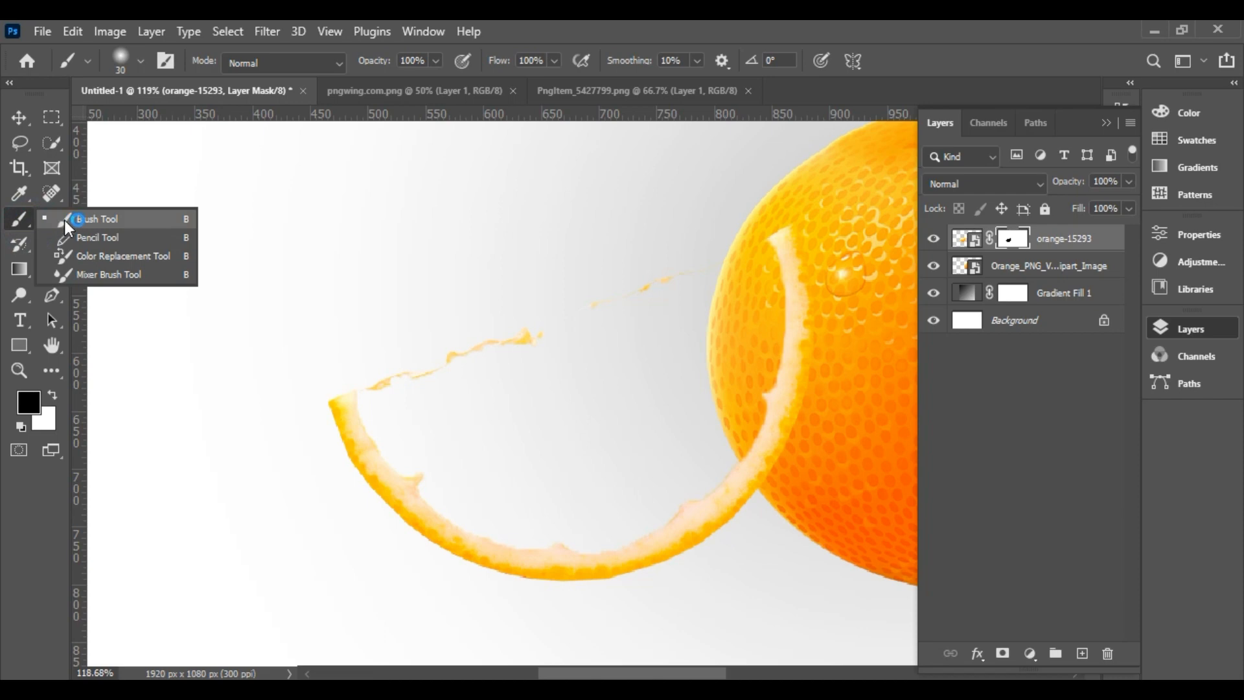
pyautogui.click(64, 220)
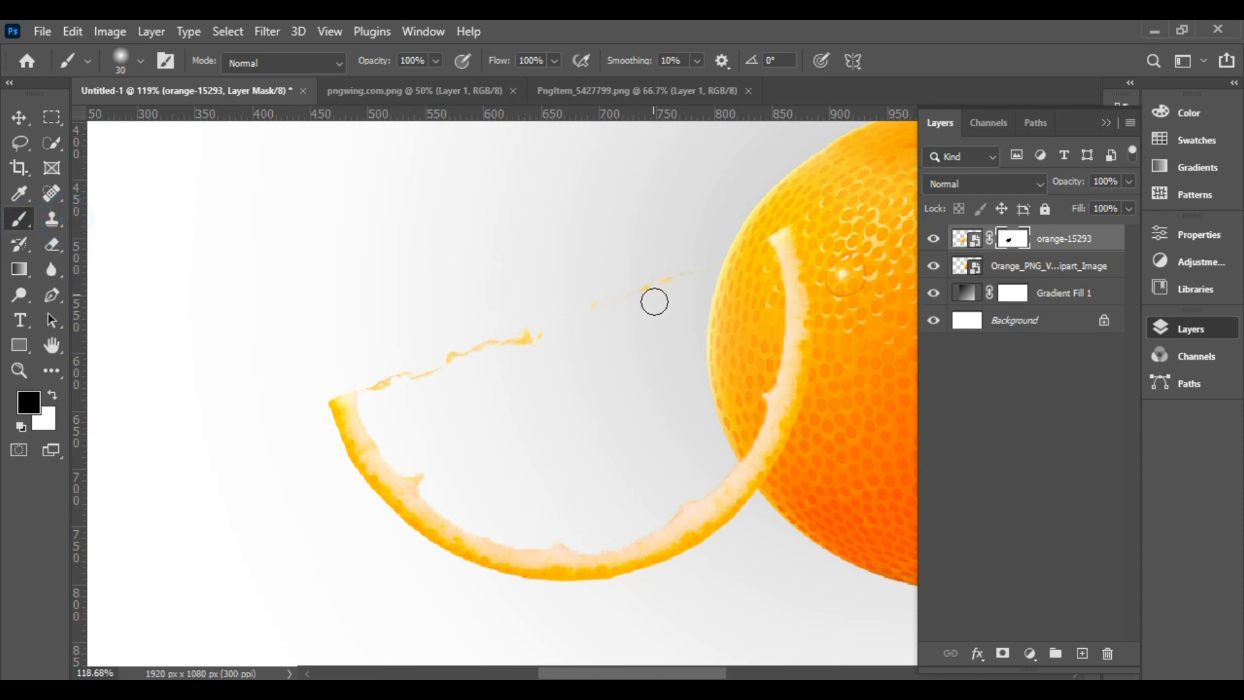
pyautogui.moveTo(680, 276); pyautogui.dragTo(367, 389)
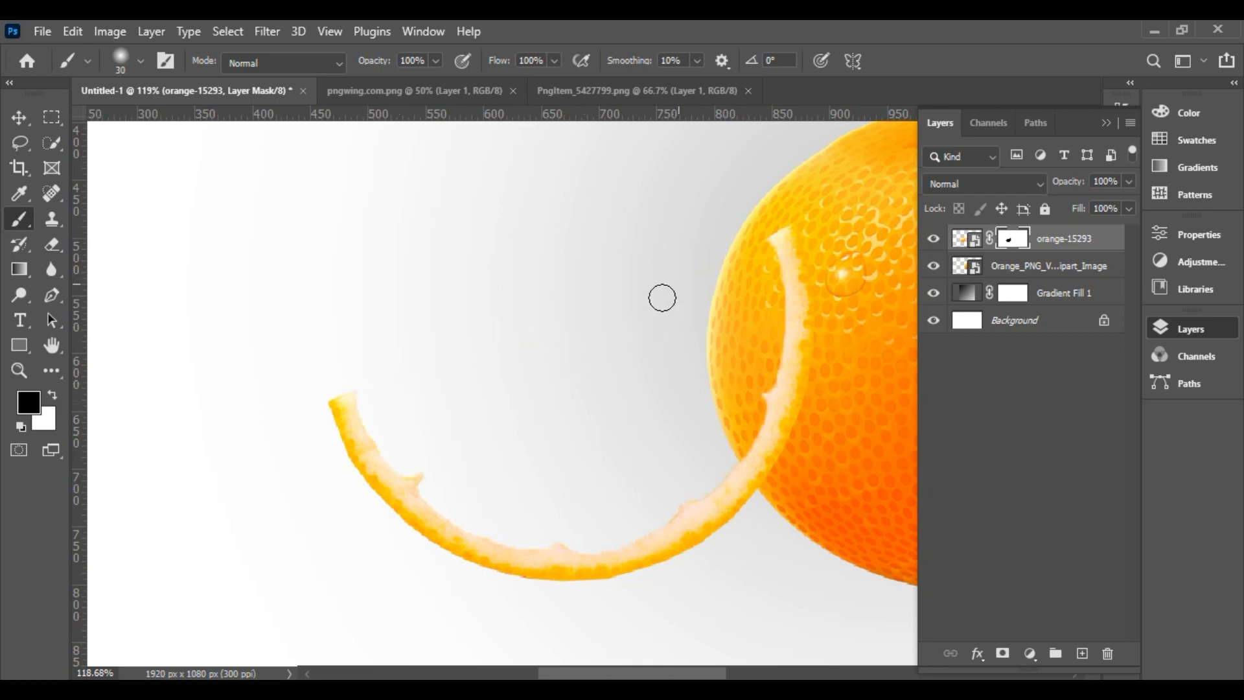
pyautogui.moveTo(674, 280)
pyautogui.mouseDown()
pyautogui.moveTo(736, 236)
pyautogui.moveTo(747, 244)
pyautogui.moveTo(717, 278)
pyautogui.moveTo(759, 241)
pyautogui.mouseUp()
# Copy the water layer from pngwing.com.png into the Untitled-1 document using the Move tool
pyautogui.click(447, 90)
pyautogui.press('x')
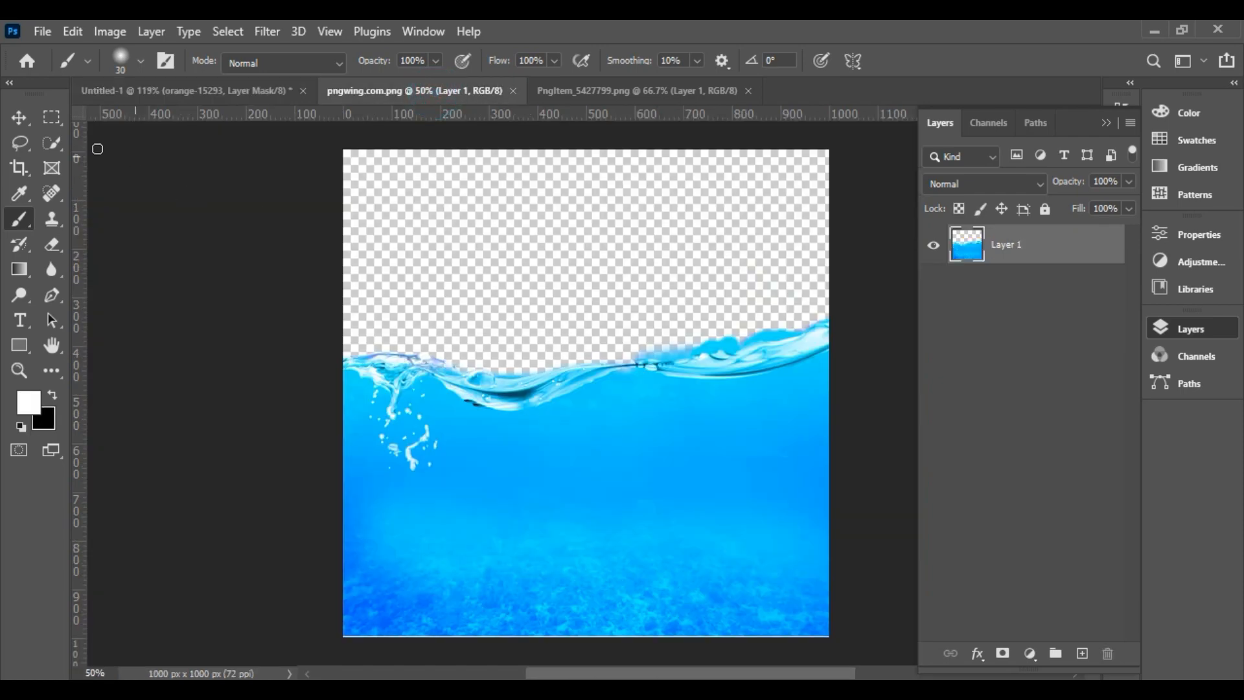
pyautogui.click(19, 118)
pyautogui.moveTo(645, 525); pyautogui.dragTo(598, 427)
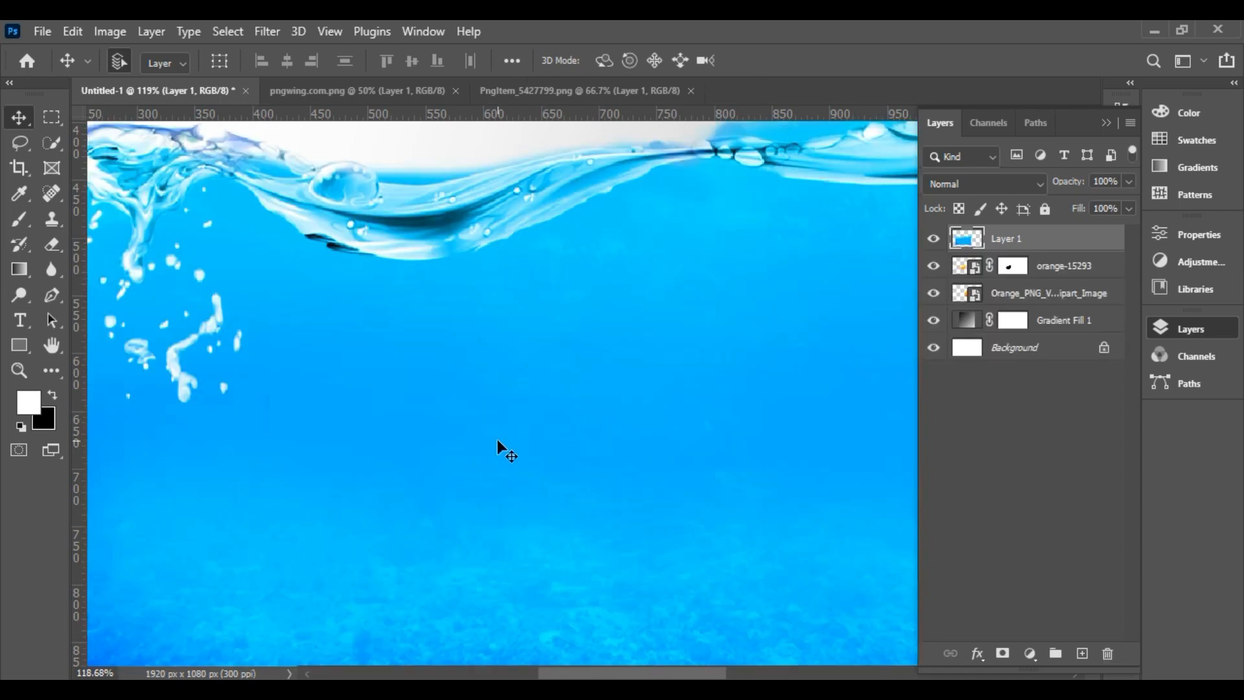
# Scale the water layer to about 44% and place it over the hollow slice
pyautogui.scroll(-2, 491, 442)
pyautogui.hotkey('ctrl', '-')
pyautogui.hotkey('ctrl', '-')
pyautogui.hotkey('ctrl', '-')
pyautogui.hotkey('ctrl', '-')
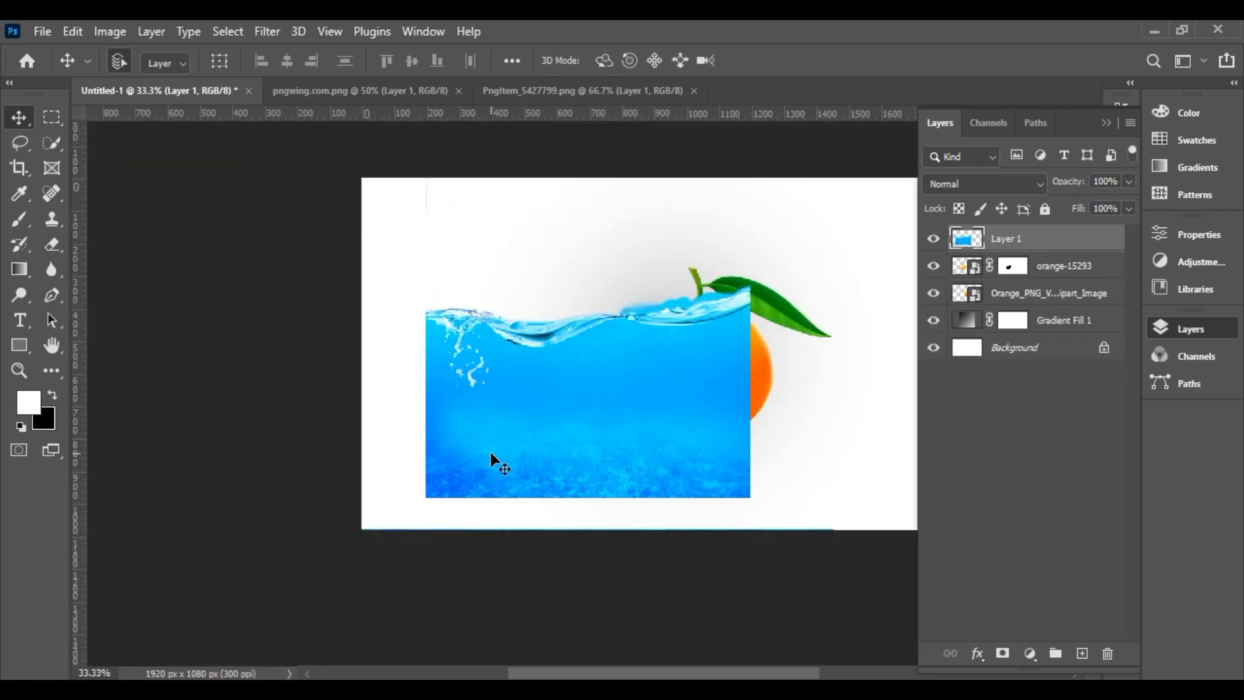
pyautogui.hotkey('ctrl', 't')
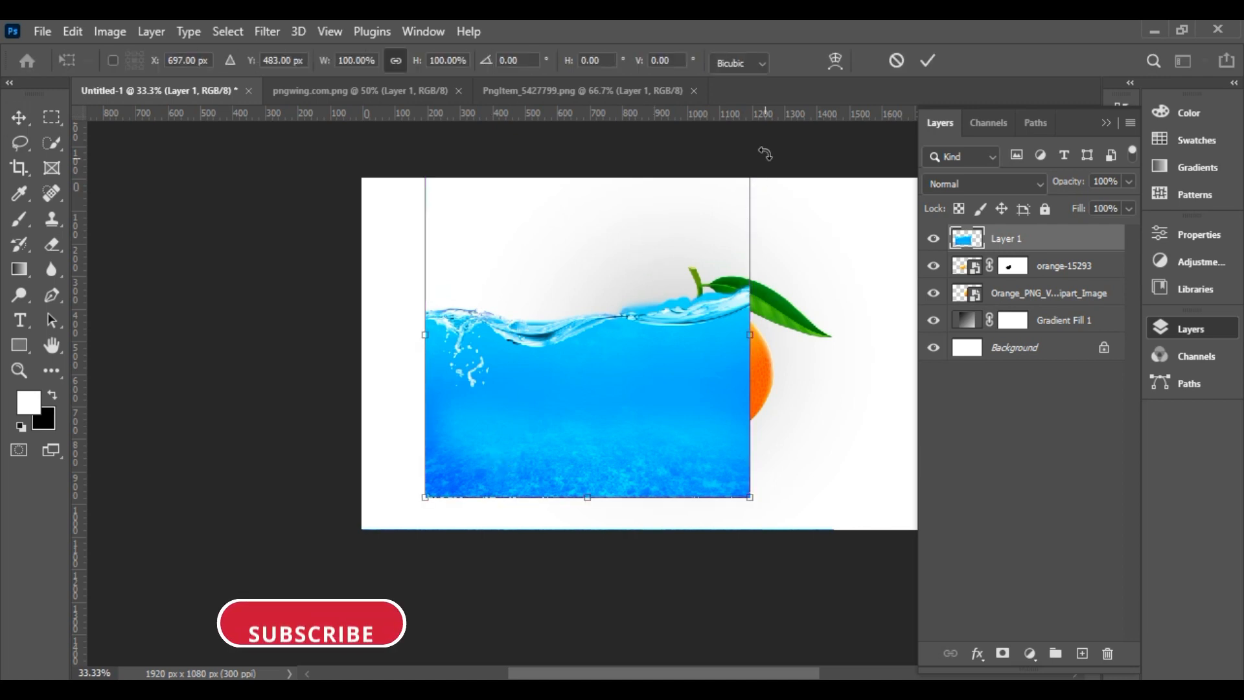
pyautogui.moveTo(750, 500); pyautogui.dragTo(566, 322)
pyautogui.moveTo(501, 298); pyautogui.dragTo(588, 429)
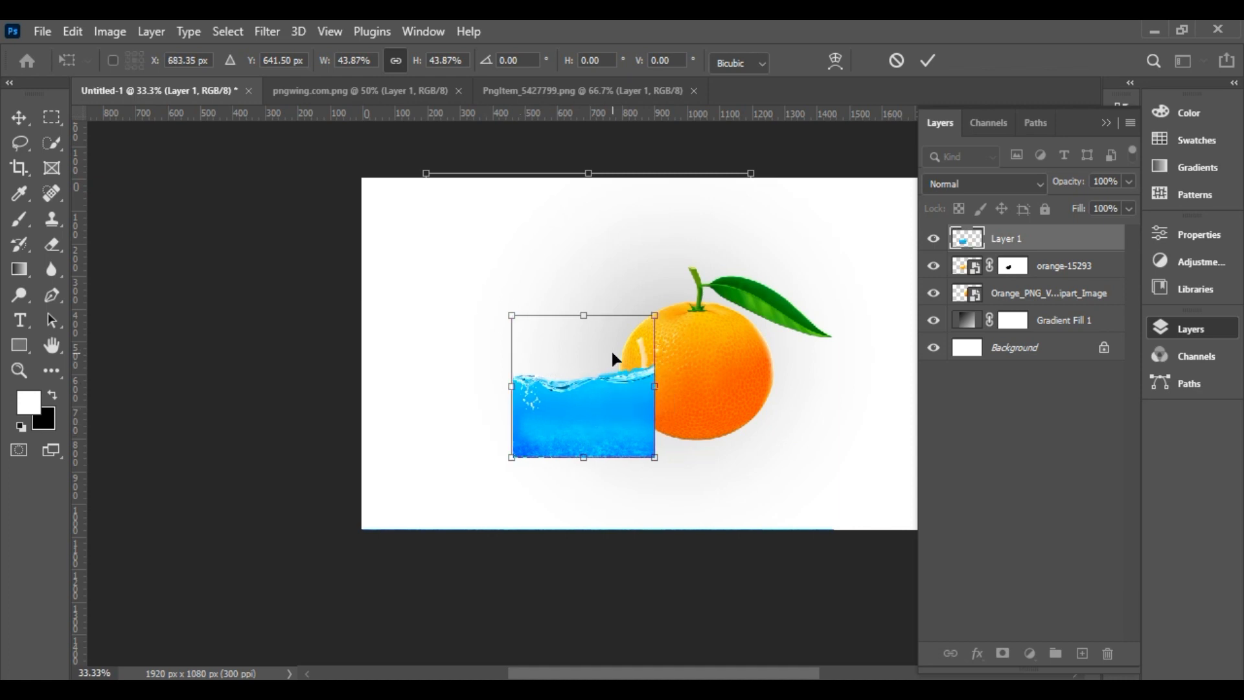
pyautogui.press('Return')
pyautogui.press('z')
pyautogui.moveTo(475, 284); pyautogui.dragTo(677, 482)
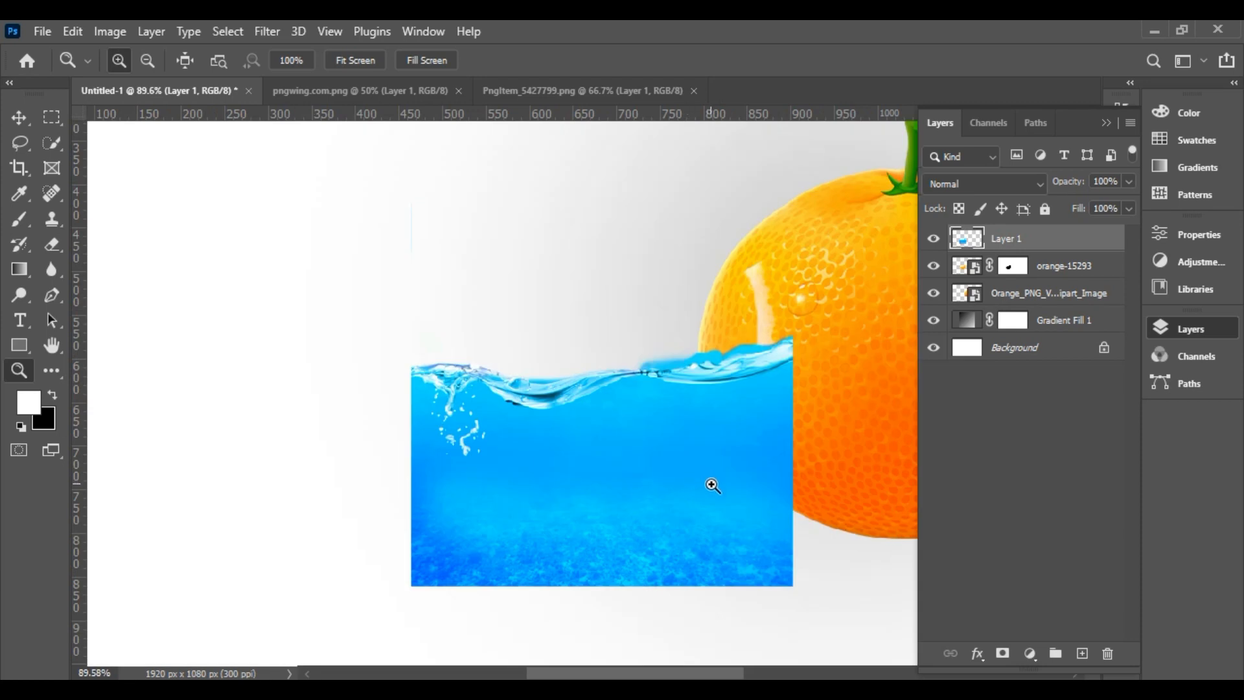
pyautogui.press('v')
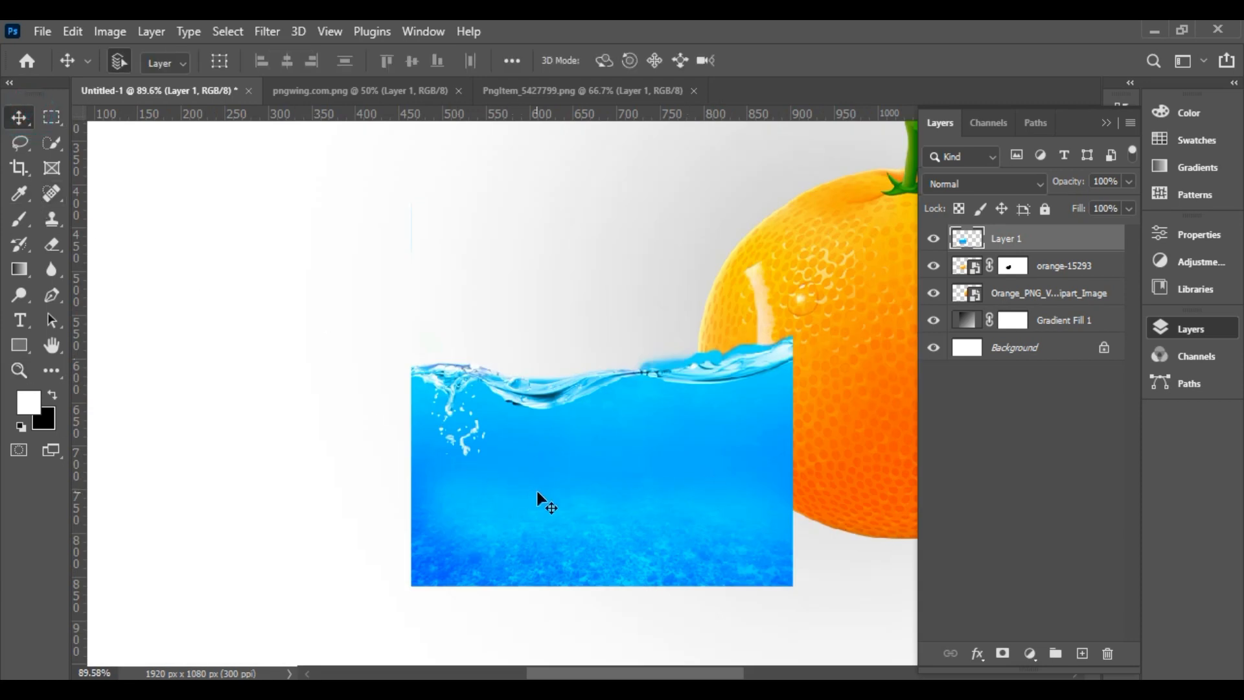
pyautogui.hotkey('ctrl', 't')
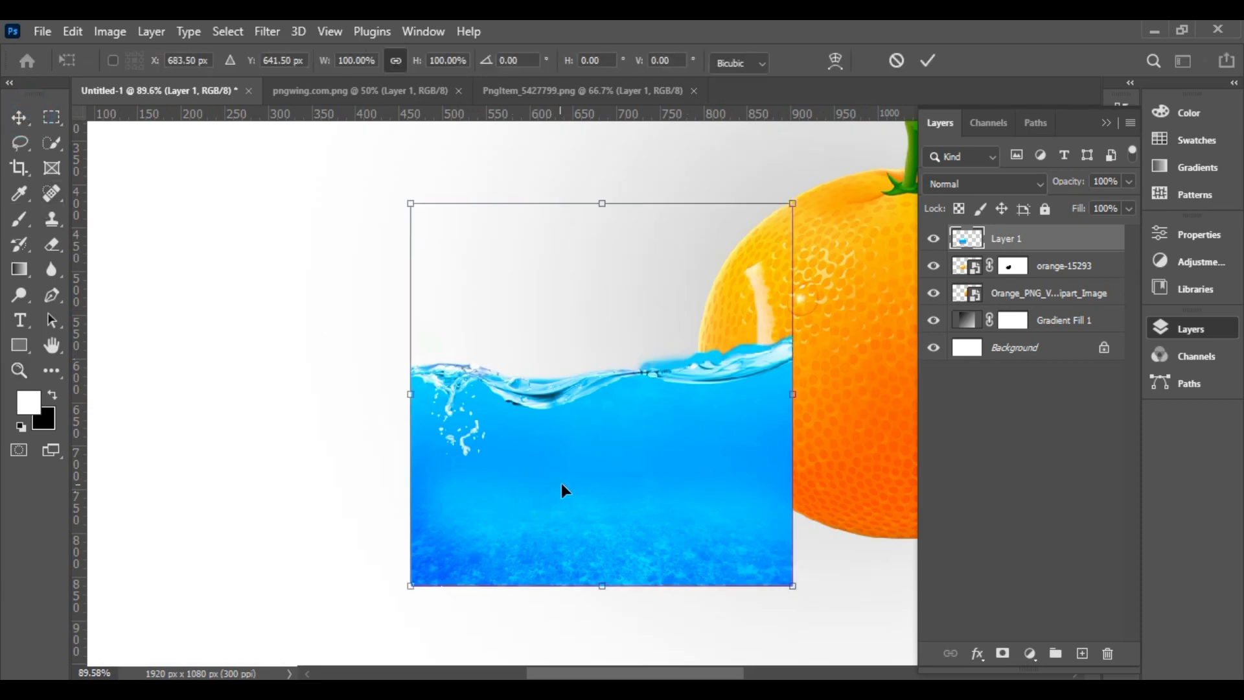
pyautogui.click(835, 61)
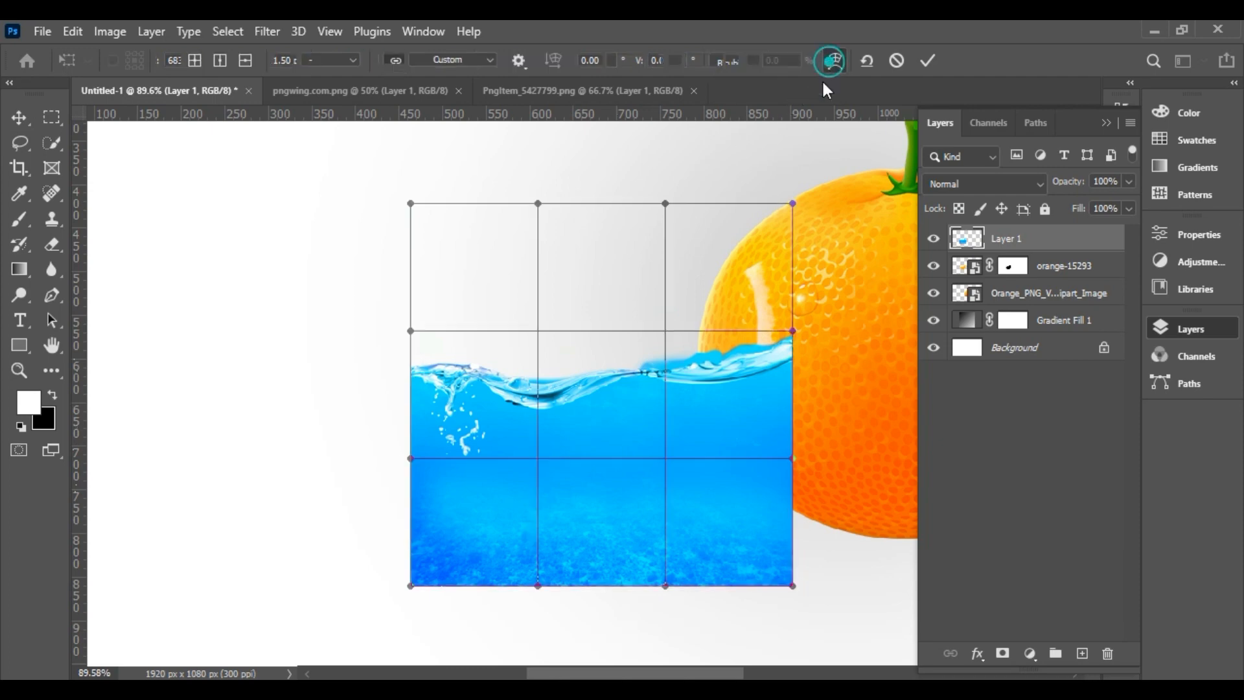
pyautogui.click(19, 117)
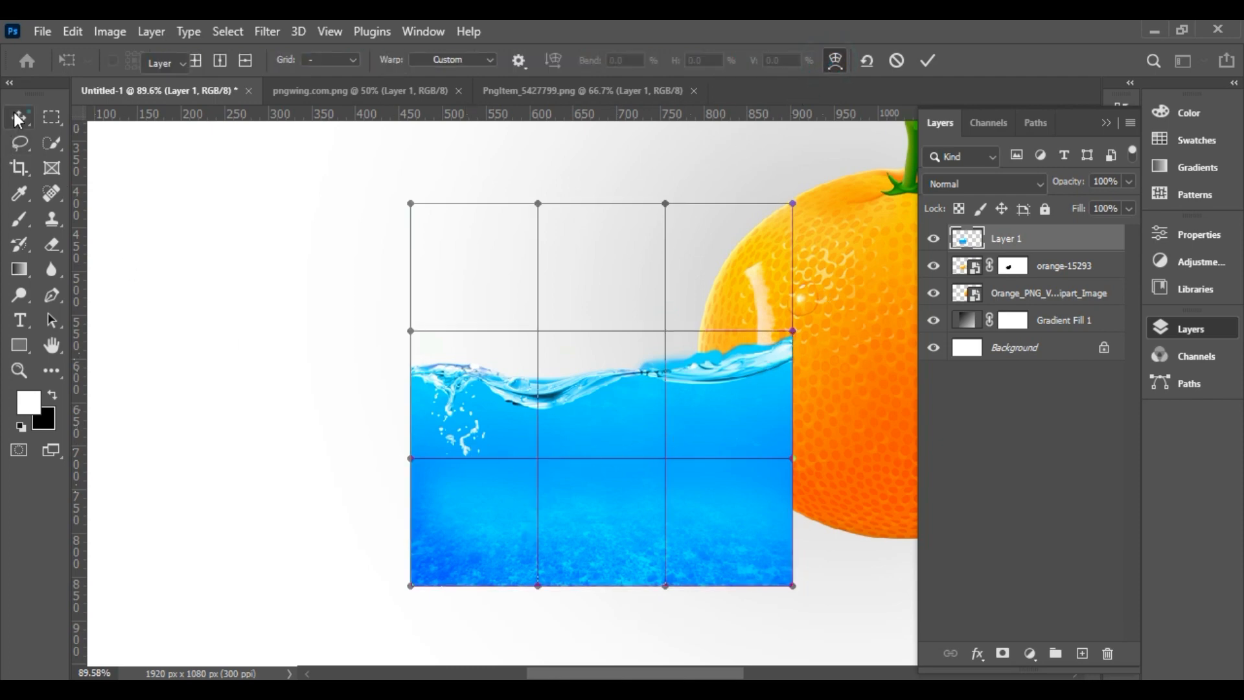
# Shift the water slightly down and right, and warp it so its surface rises toward the rind's upper right tip
pyautogui.moveTo(488, 434); pyautogui.dragTo(507, 456)
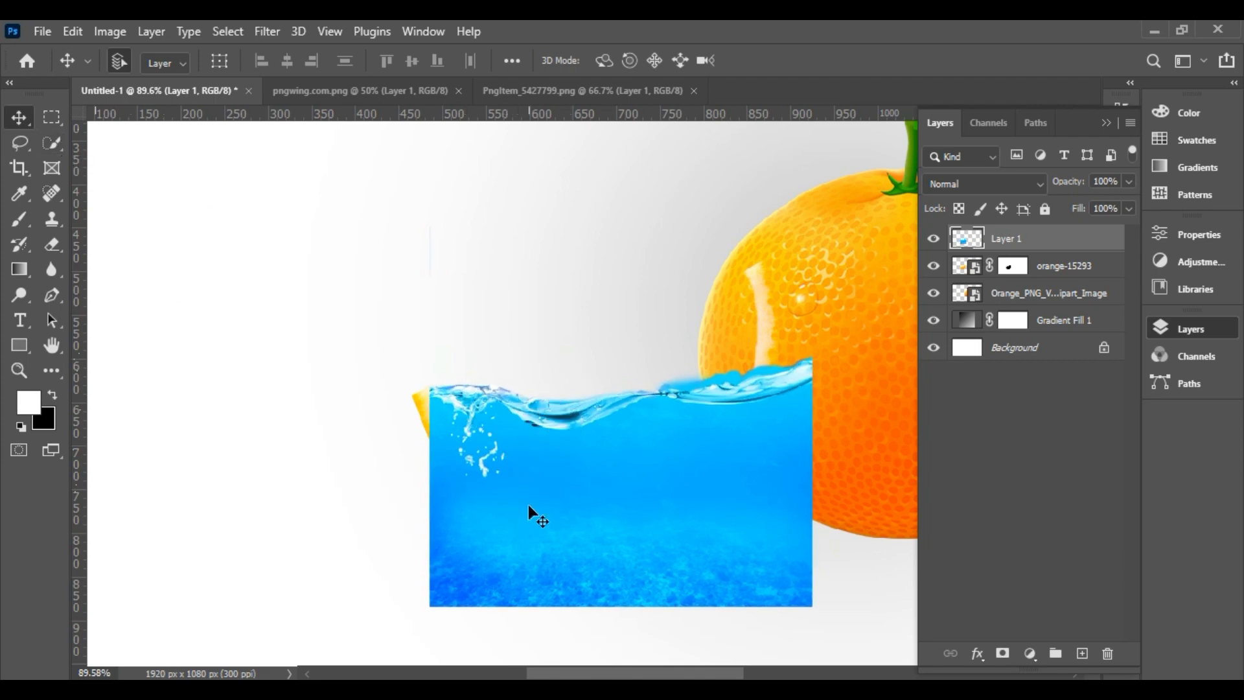
pyautogui.hotkey('ctrl', 't')
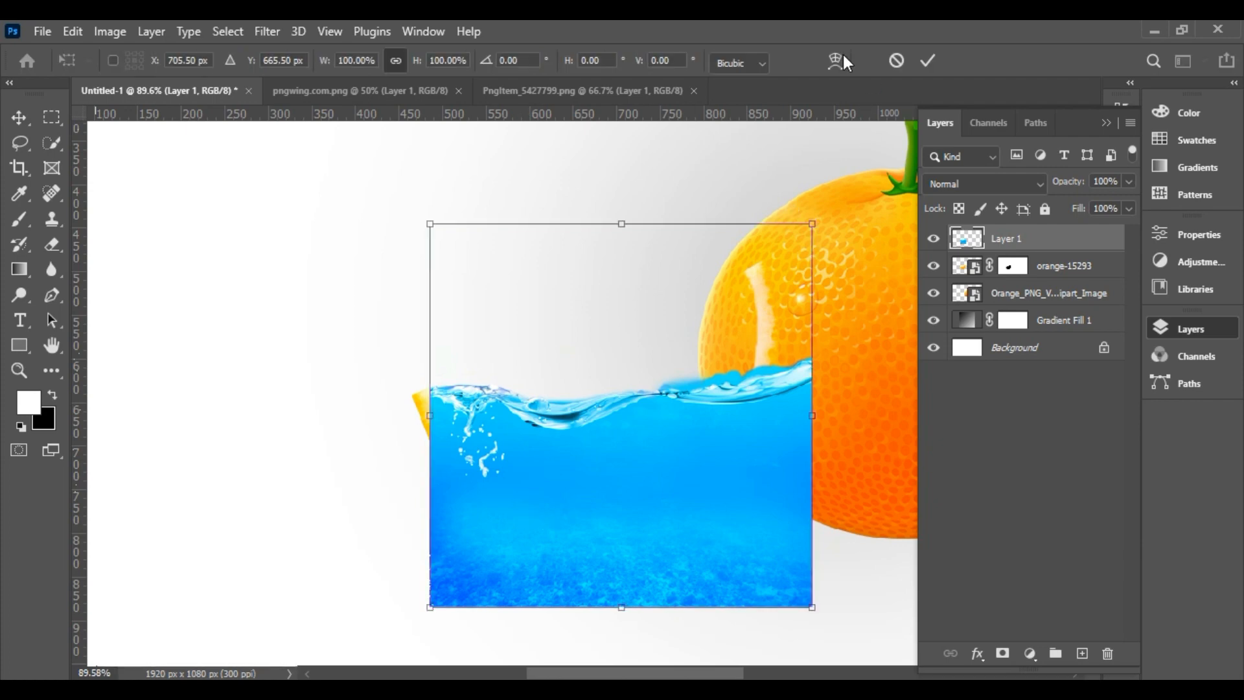
pyautogui.click(836, 59)
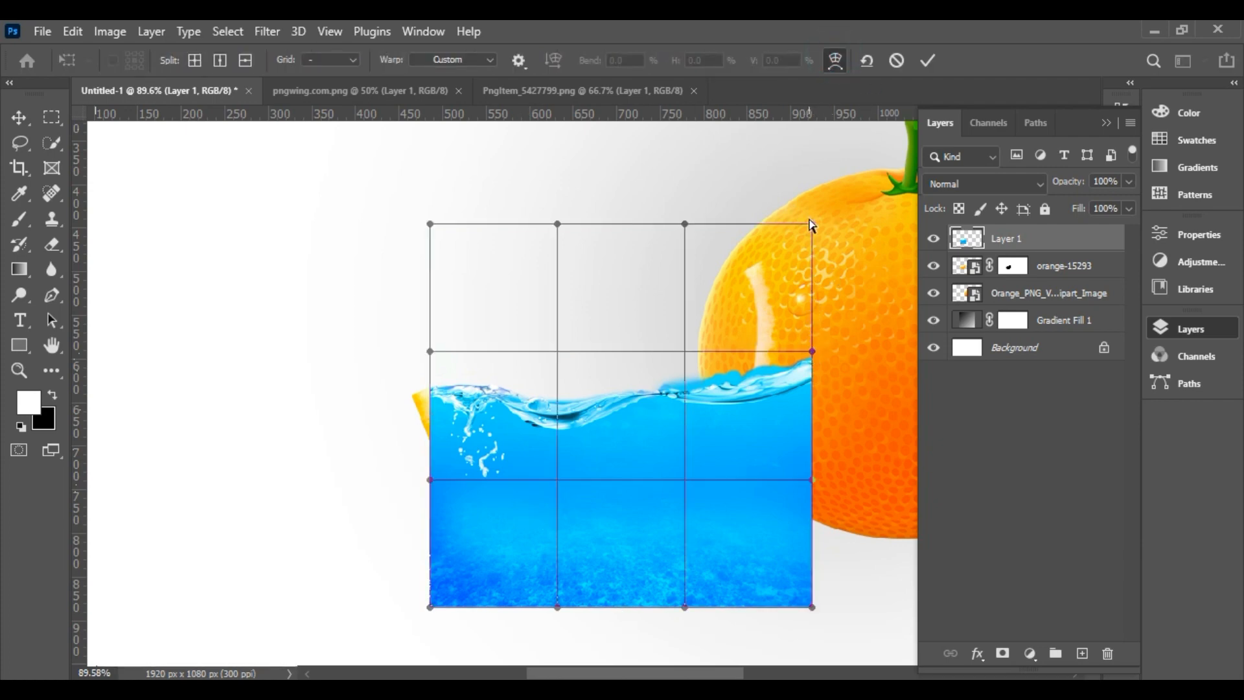
pyautogui.moveTo(812, 224); pyautogui.dragTo(690, 158)
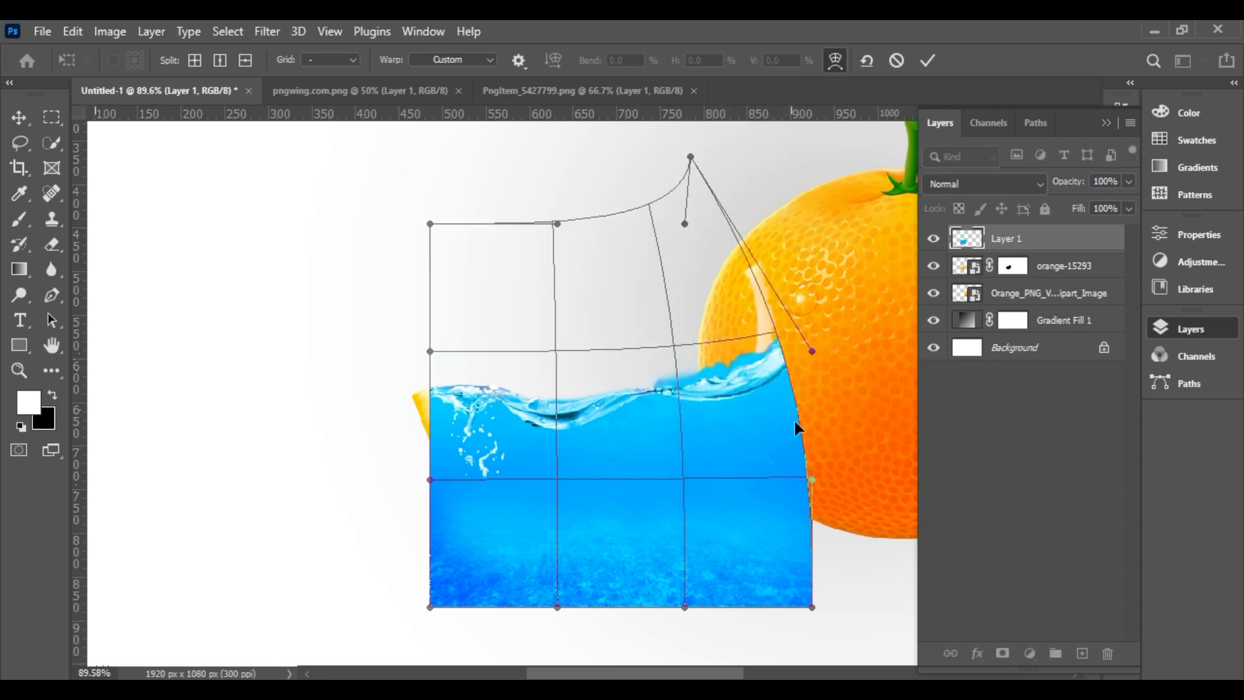
pyautogui.moveTo(811, 483); pyautogui.dragTo(759, 267)
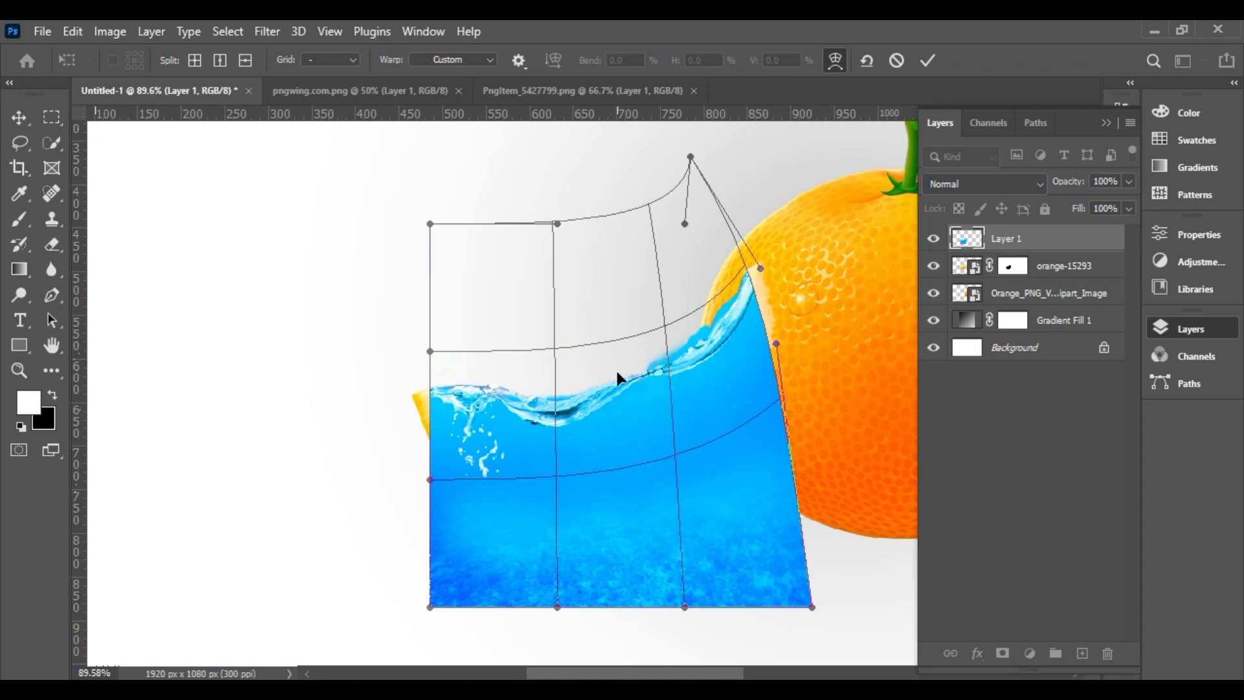
pyautogui.moveTo(613, 388)
pyautogui.mouseDown()
pyautogui.moveTo(593, 363)
pyautogui.moveTo(611, 370)
pyautogui.mouseUp()
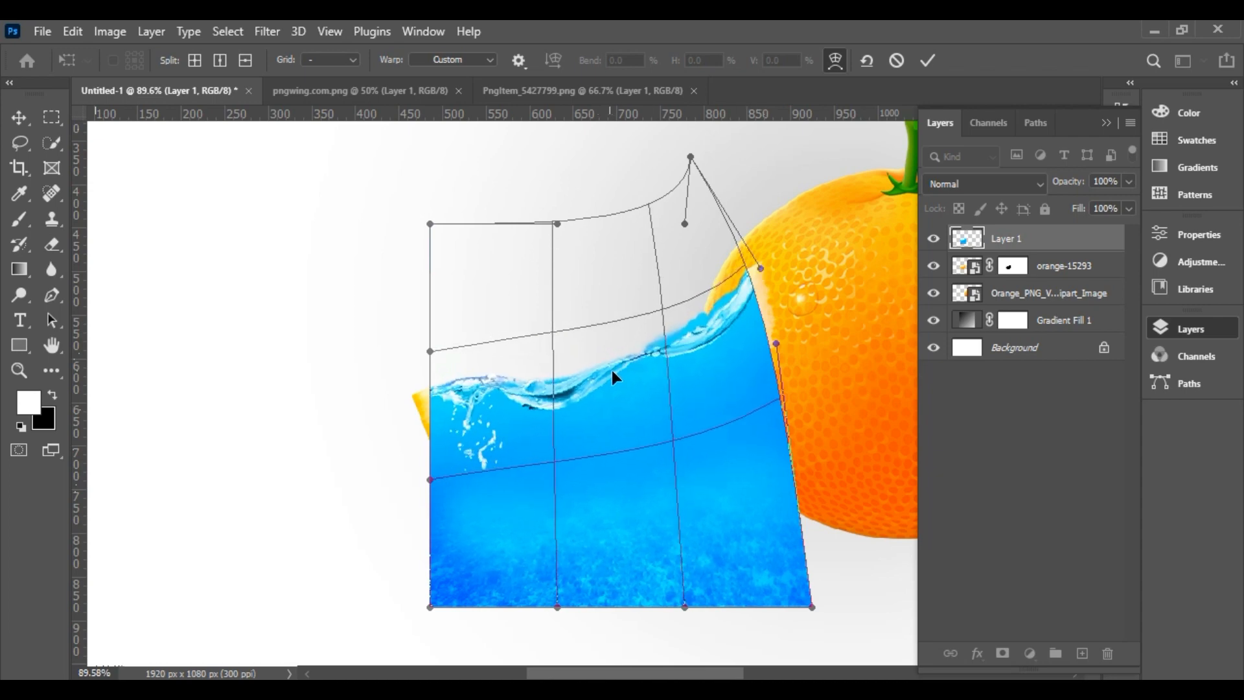
pyautogui.moveTo(691, 422)
pyautogui.mouseDown()
pyautogui.moveTo(690, 400)
pyautogui.moveTo(690, 414)
pyautogui.mouseUp()
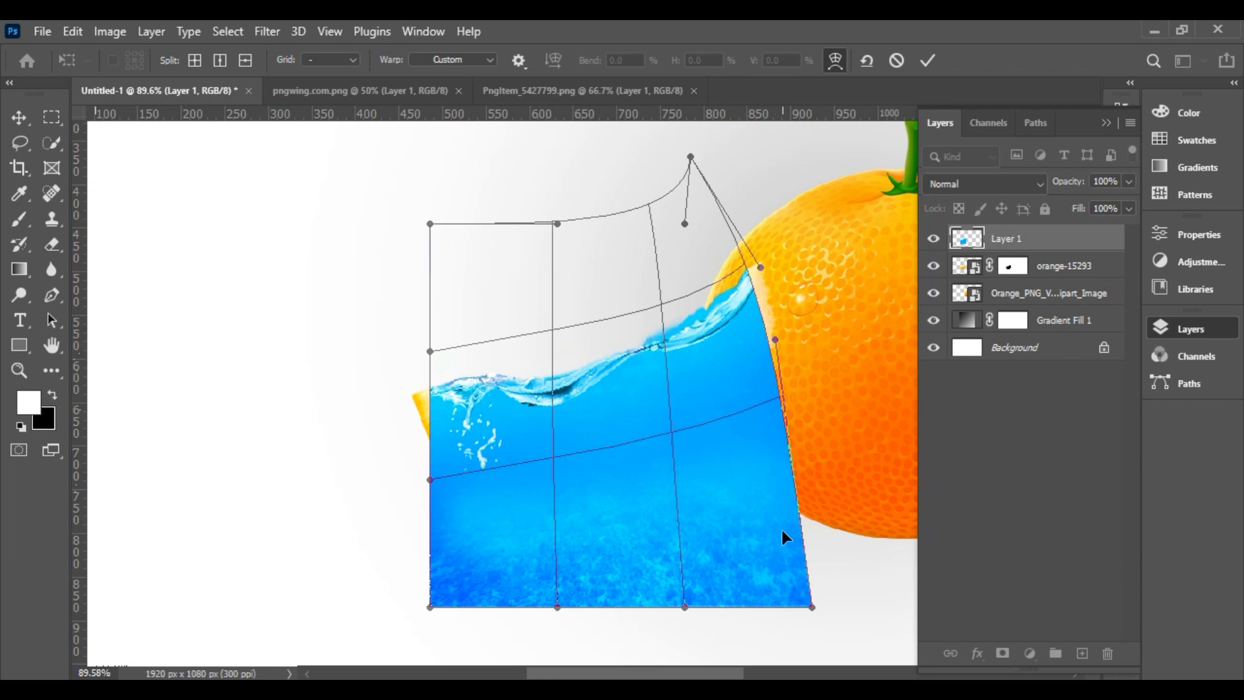
pyautogui.press('Return')
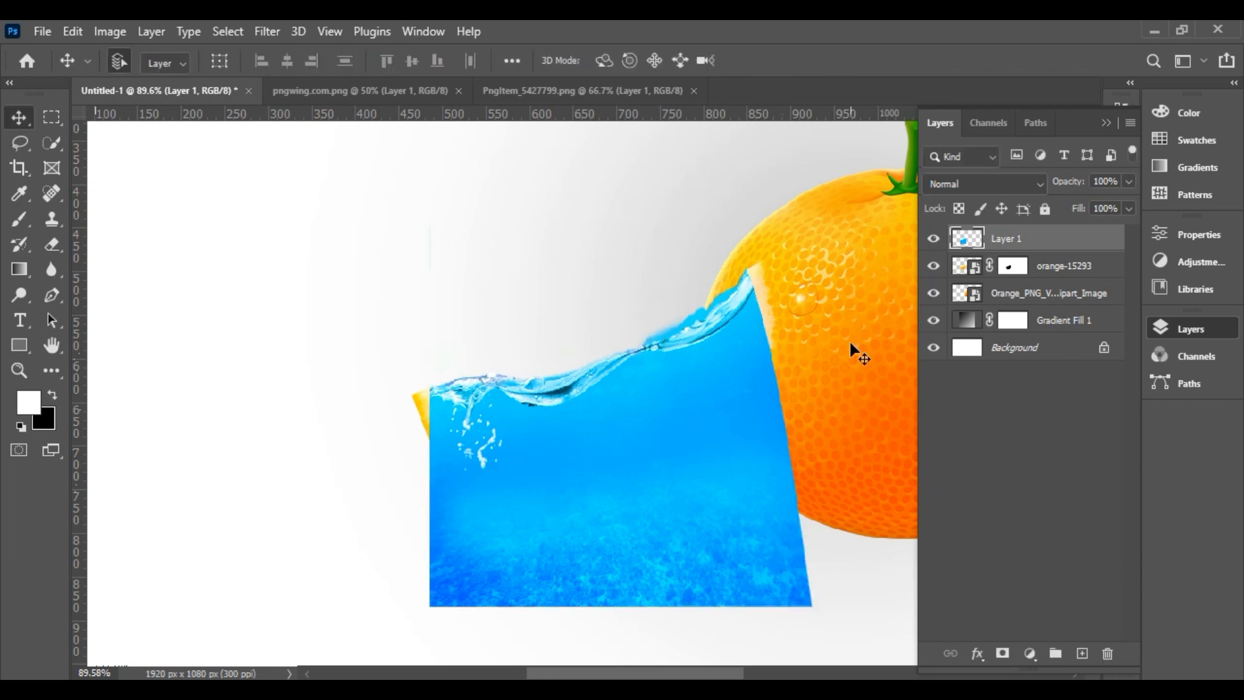
# Set the water layer's opacity to 50% and add a layer mask to it
pyautogui.click(1129, 181)
pyautogui.moveTo(1127, 201); pyautogui.dragTo(1083, 208)
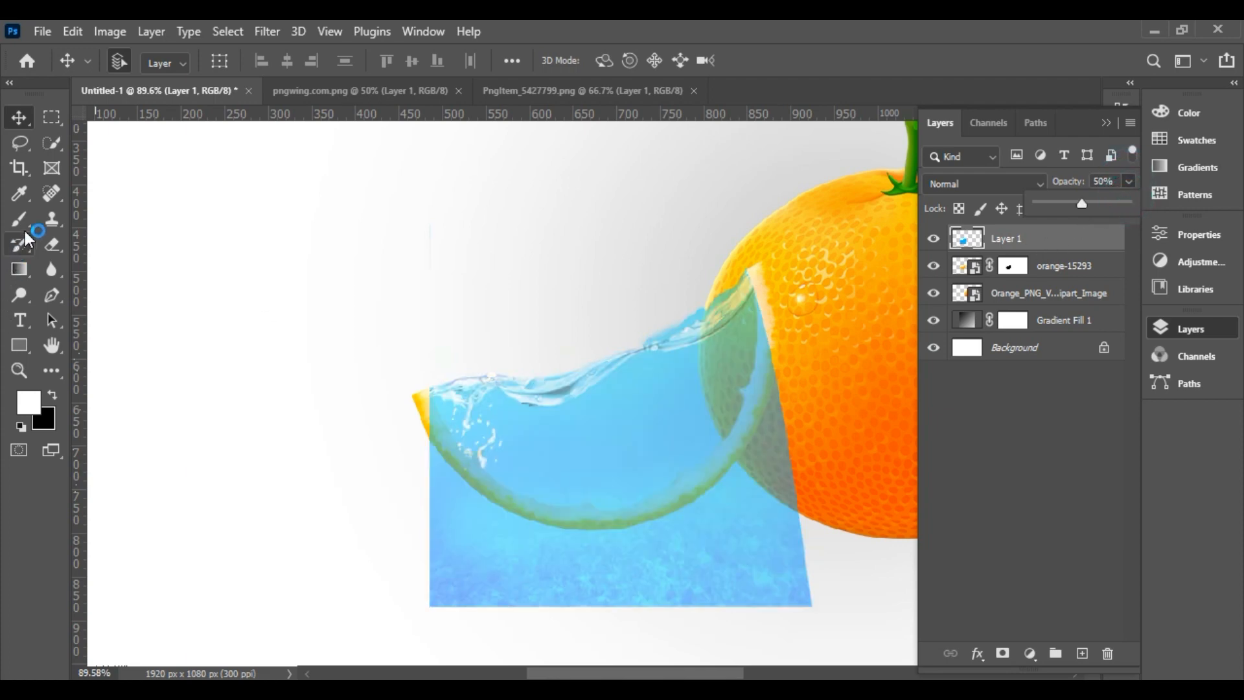
pyautogui.click(1002, 653)
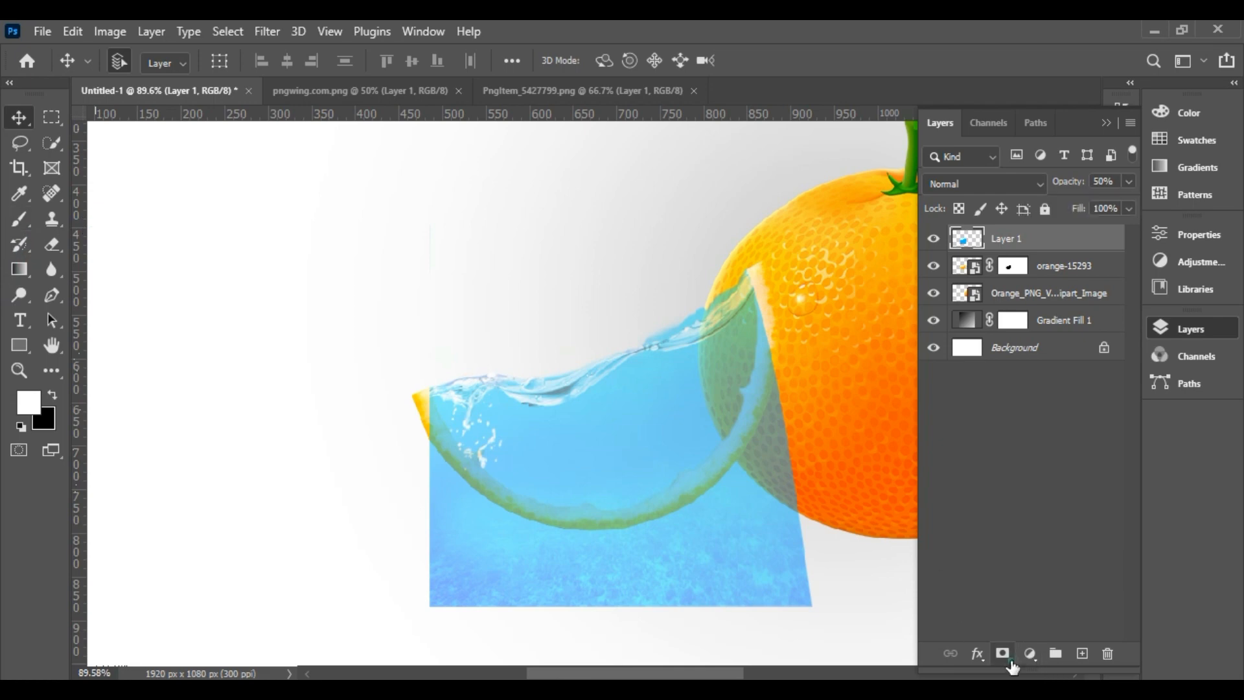
pyautogui.click(1002, 653)
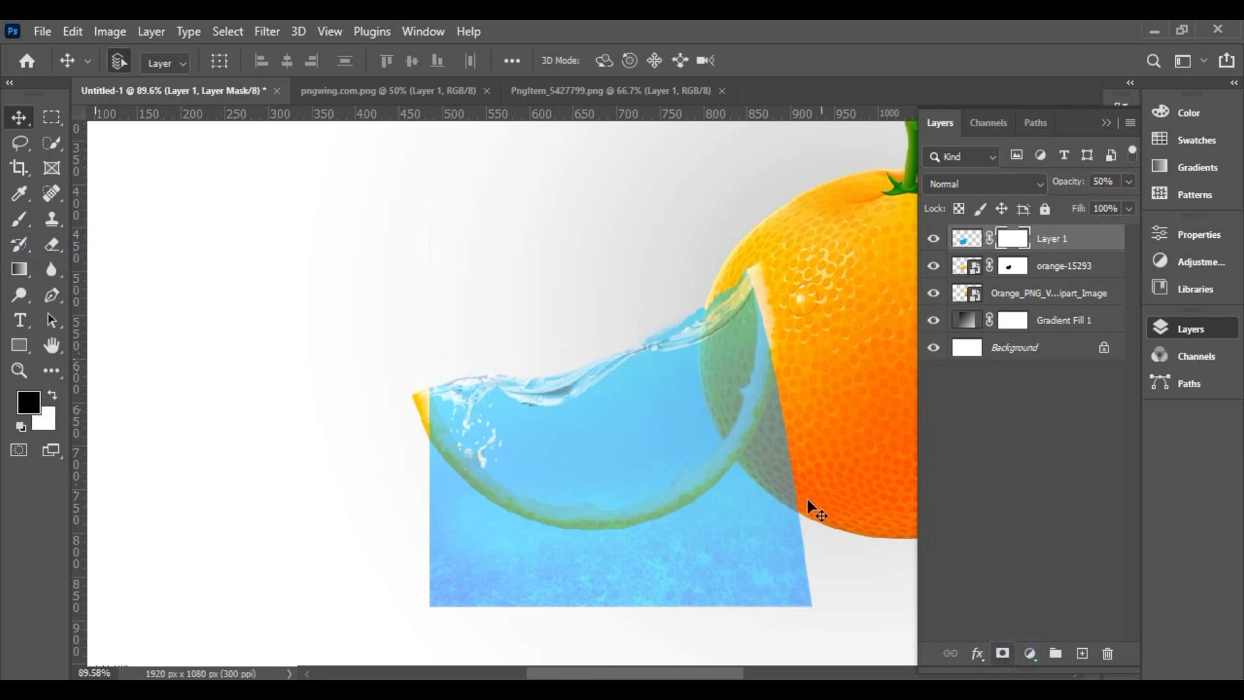
# Set up the Brush tool with a 30 px size, 26% hardness and 30% opacity
pyautogui.click(27, 230)
pyautogui.click(97, 220)
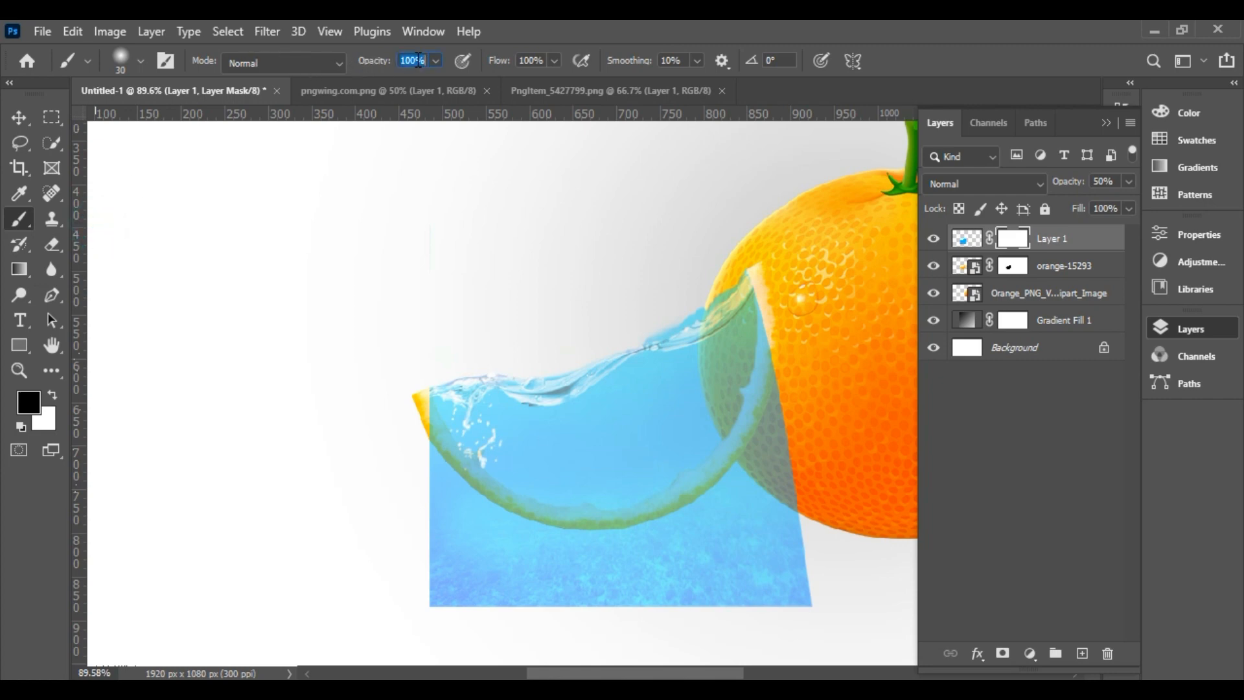
pyautogui.write('3')
pyautogui.click(139, 61)
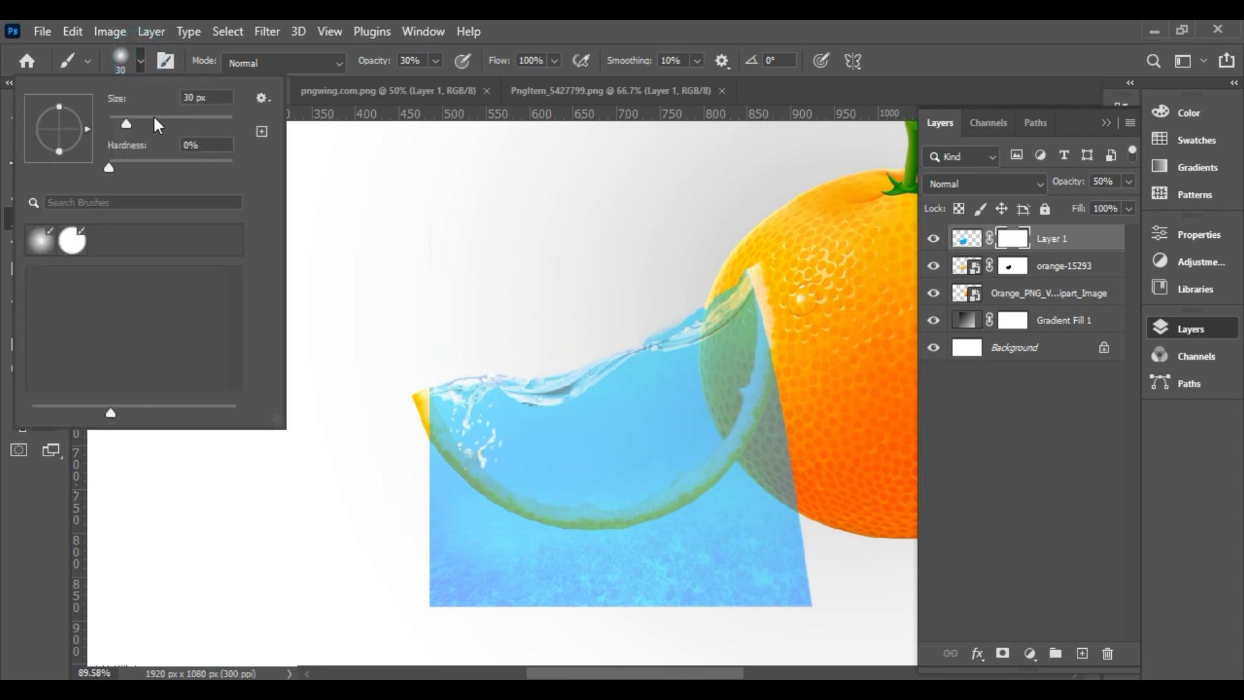
pyautogui.moveTo(110, 167); pyautogui.dragTo(142, 172)
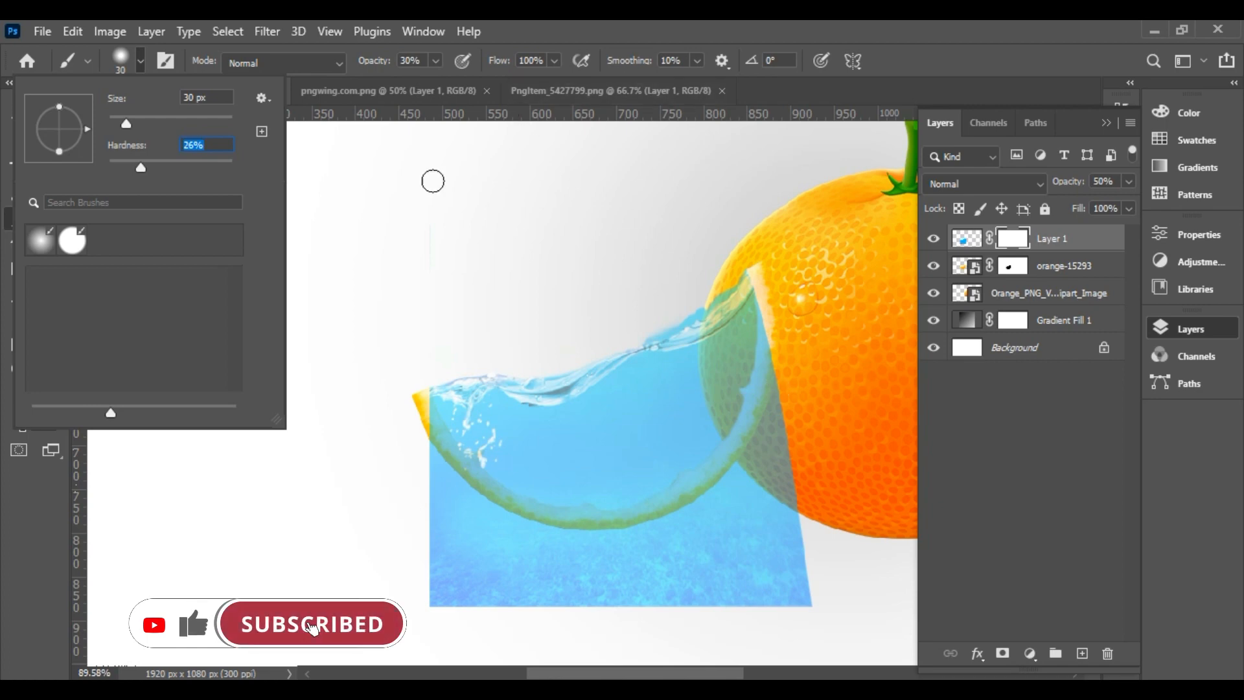
pyautogui.press('Return')
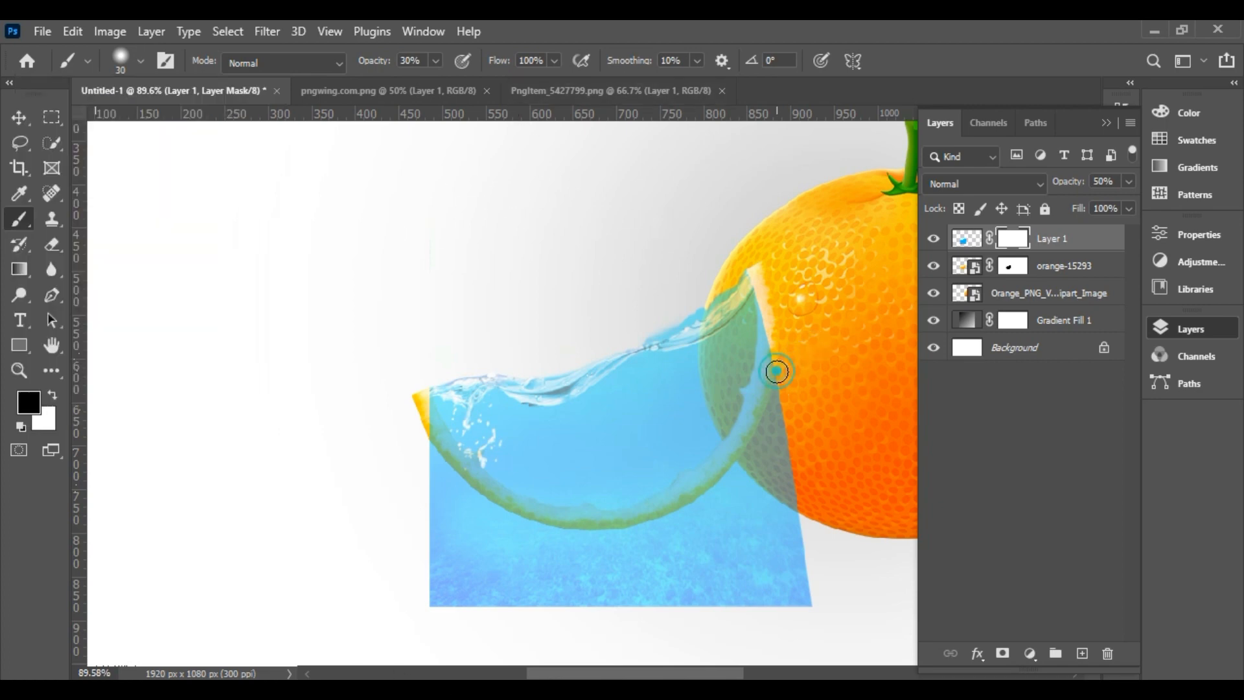
# Paint black on the water layer's mask along the curved rind with the brush at 92% opacity, uncovering the peel
pyautogui.press('s')
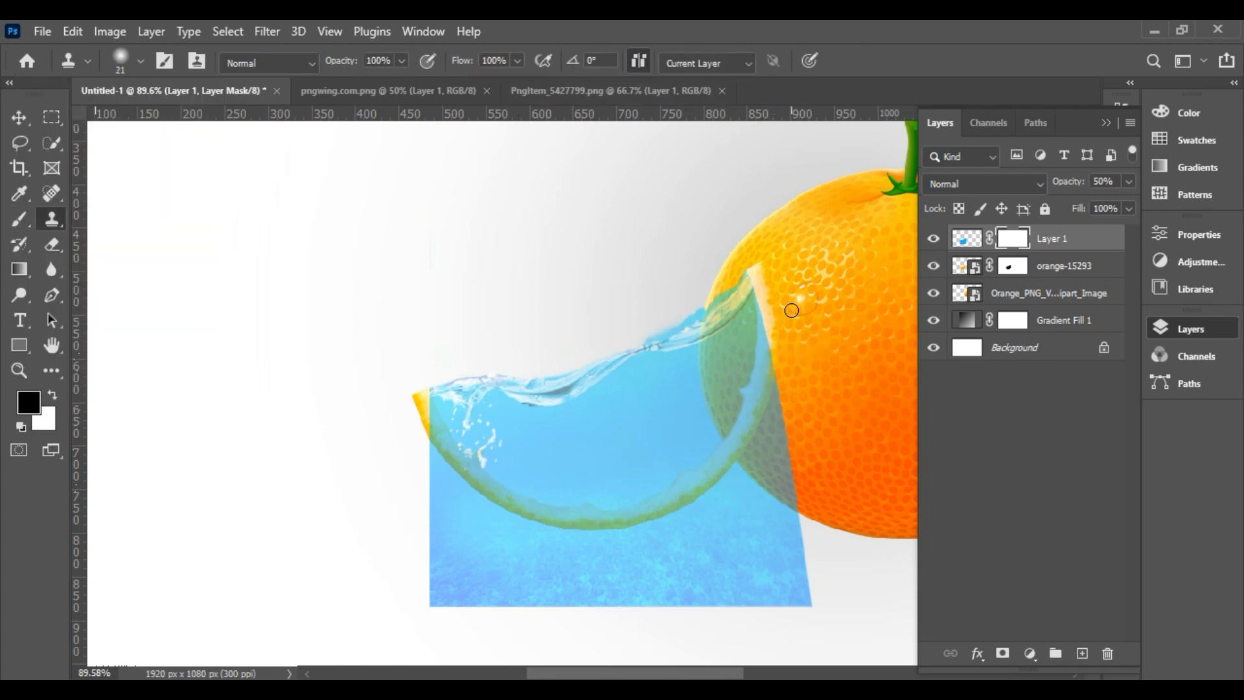
pyautogui.press('z')
pyautogui.moveTo(790, 293); pyautogui.dragTo(421, 552)
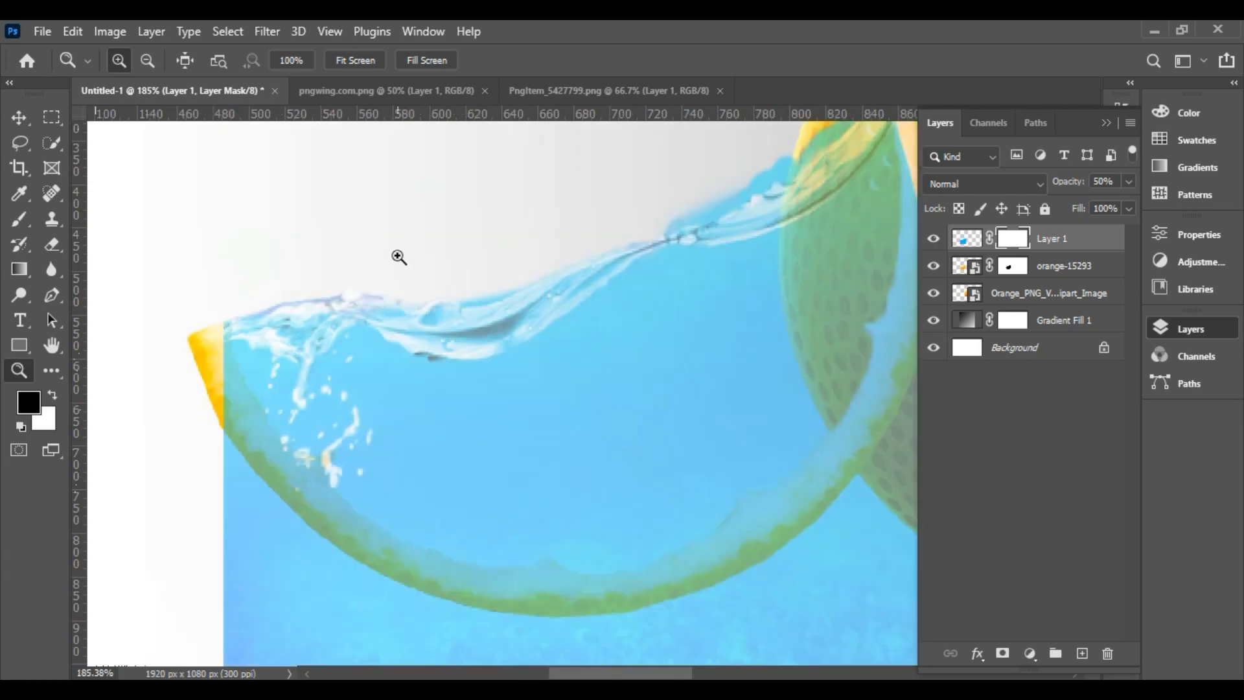
pyautogui.press('h')
pyautogui.moveTo(500, 403); pyautogui.dragTo(453, 389)
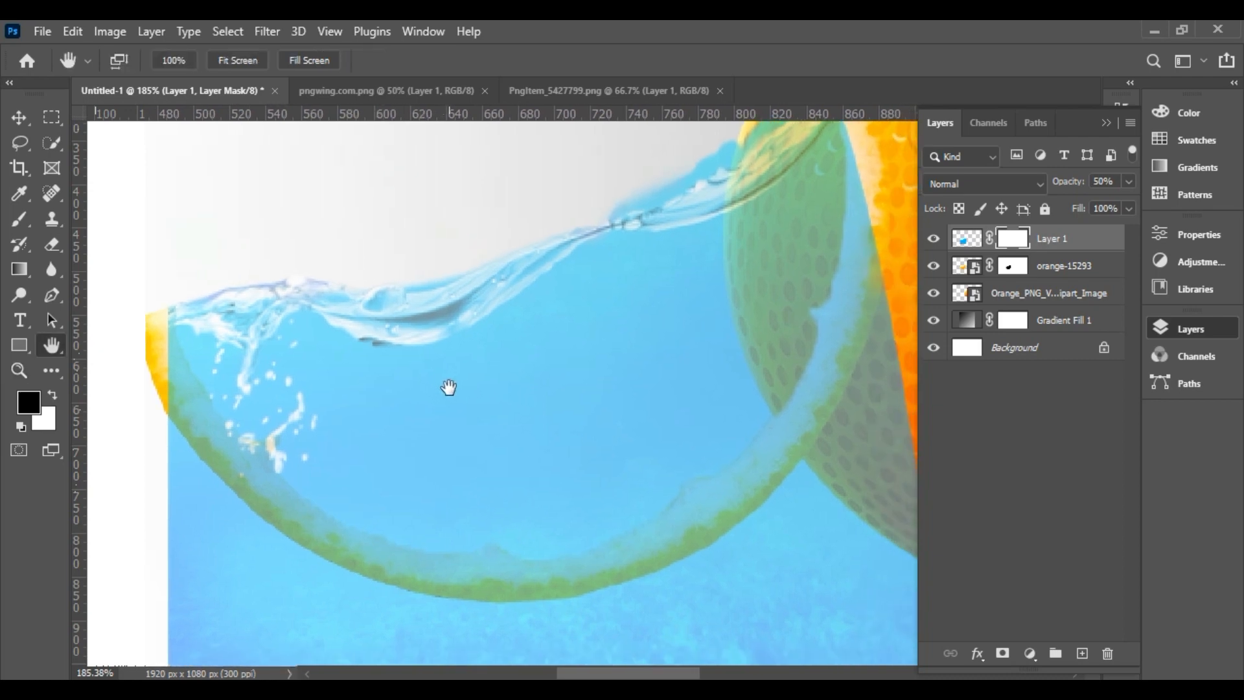
pyautogui.moveTo(19, 219); pyautogui.dragTo(77, 228)
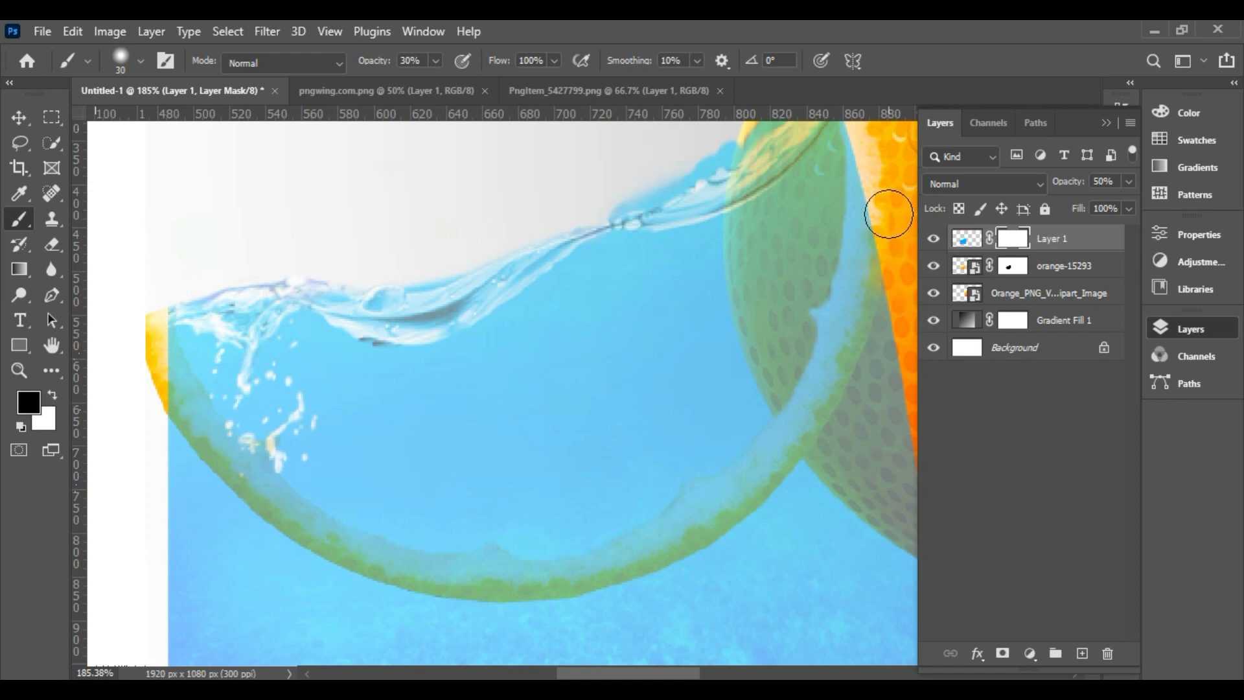
pyautogui.moveTo(875, 254)
pyautogui.mouseDown()
pyautogui.moveTo(864, 291)
pyautogui.moveTo(874, 163)
pyautogui.moveTo(873, 263)
pyautogui.moveTo(861, 321)
pyautogui.moveTo(851, 333)
pyautogui.moveTo(858, 293)
pyautogui.moveTo(843, 326)
pyautogui.moveTo(841, 380)
pyautogui.moveTo(854, 389)
pyautogui.moveTo(851, 369)
pyautogui.moveTo(813, 416)
pyautogui.moveTo(834, 372)
pyautogui.moveTo(798, 461)
pyautogui.moveTo(811, 440)
pyautogui.moveTo(764, 470)
pyautogui.moveTo(799, 418)
pyautogui.moveTo(758, 483)
pyautogui.mouseUp()
pyautogui.press('9')
pyautogui.press('2')
pyautogui.hotkey('ctrl', 'z')
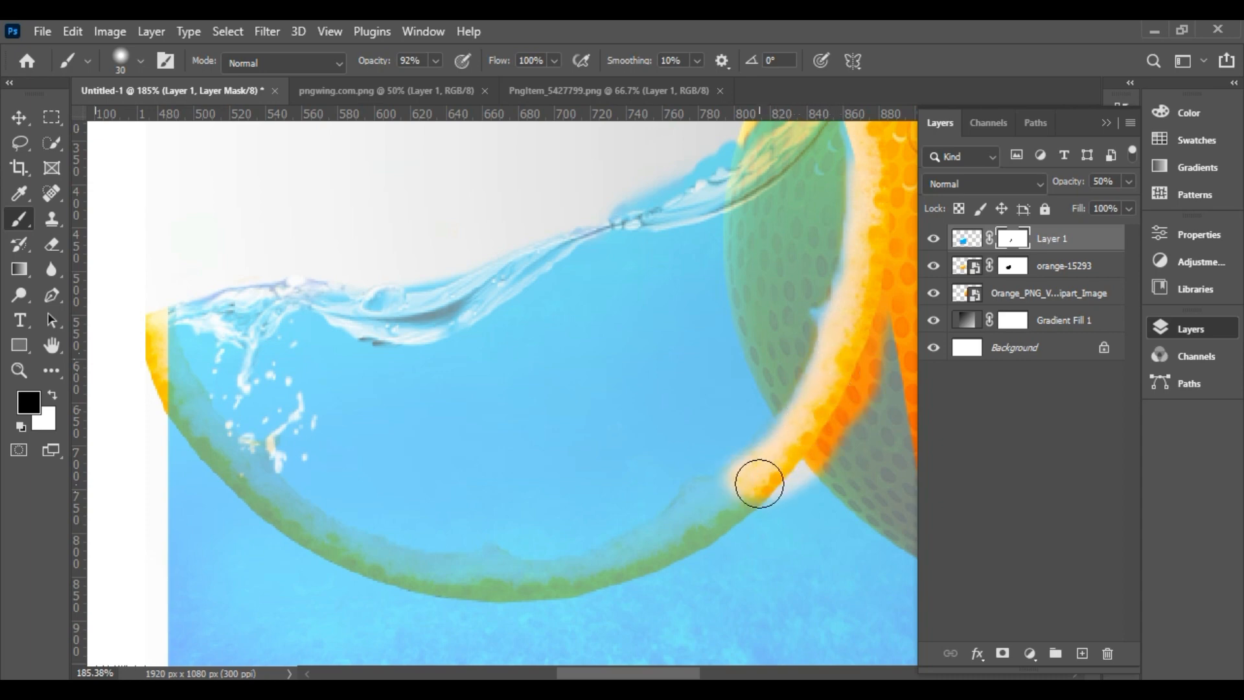
pyautogui.moveTo(809, 419)
pyautogui.mouseDown()
pyautogui.moveTo(782, 480)
pyautogui.moveTo(722, 501)
pyautogui.moveTo(676, 546)
pyautogui.moveTo(604, 579)
pyautogui.moveTo(458, 588)
pyautogui.moveTo(481, 578)
pyautogui.moveTo(284, 542)
pyautogui.moveTo(332, 545)
pyautogui.moveTo(223, 468)
pyautogui.moveTo(275, 518)
pyautogui.moveTo(192, 417)
pyautogui.moveTo(158, 323)
pyautogui.moveTo(245, 505)
pyautogui.moveTo(290, 521)
pyautogui.moveTo(174, 397)
pyautogui.moveTo(246, 474)
pyautogui.moveTo(187, 415)
pyautogui.moveTo(149, 327)
pyautogui.moveTo(154, 369)
pyautogui.moveTo(227, 484)
pyautogui.moveTo(179, 436)
pyautogui.moveTo(145, 342)
pyautogui.moveTo(151, 302)
pyautogui.moveTo(143, 339)
pyautogui.moveTo(149, 305)
pyautogui.moveTo(236, 501)
pyautogui.mouseUp()
pyautogui.moveTo(261, 516); pyautogui.dragTo(534, 611)
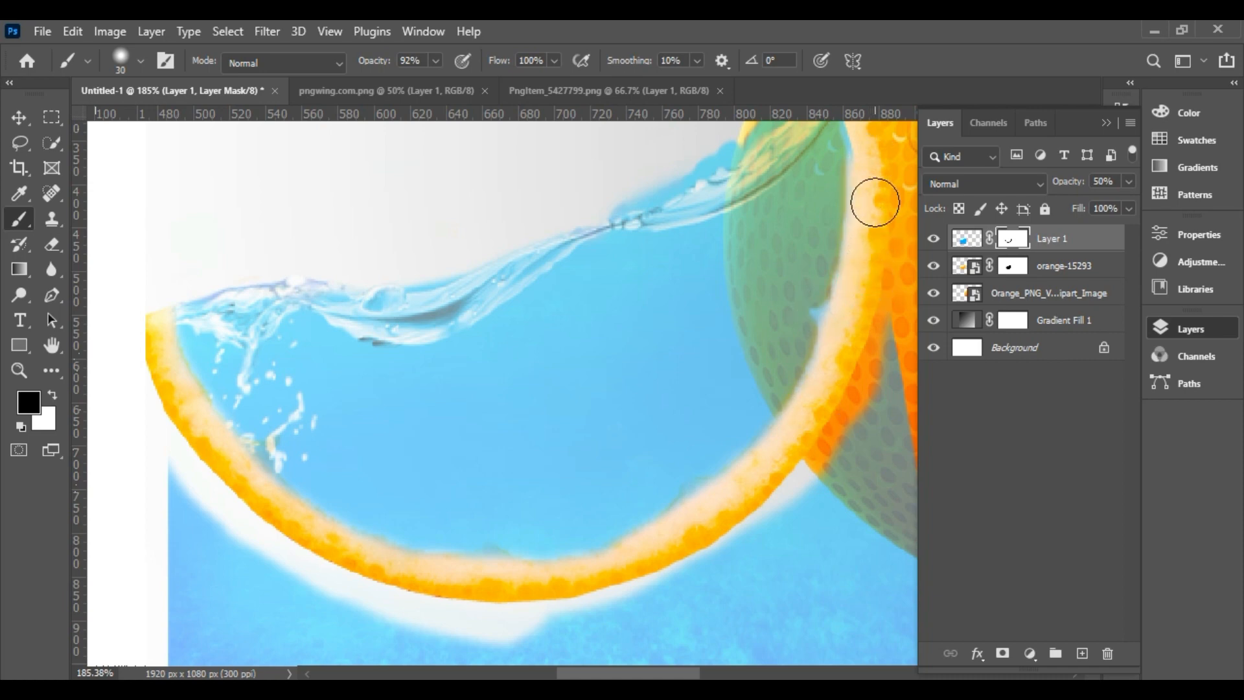
# Mask the water off the rind's upper right tip with another black brush stroke
pyautogui.press('space')
pyautogui.moveTo(877, 241); pyautogui.dragTo(828, 354)
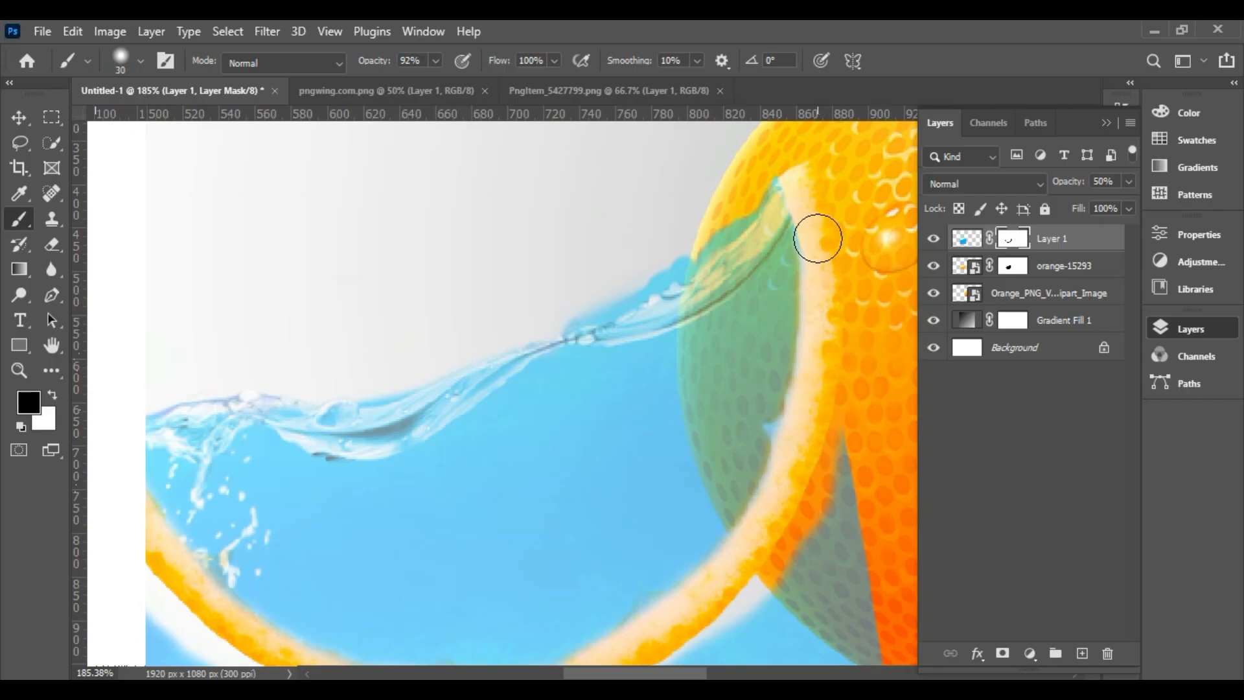
pyautogui.moveTo(826, 260)
pyautogui.mouseDown()
pyautogui.moveTo(812, 188)
pyautogui.moveTo(763, 154)
pyautogui.moveTo(788, 167)
pyautogui.mouseUp()
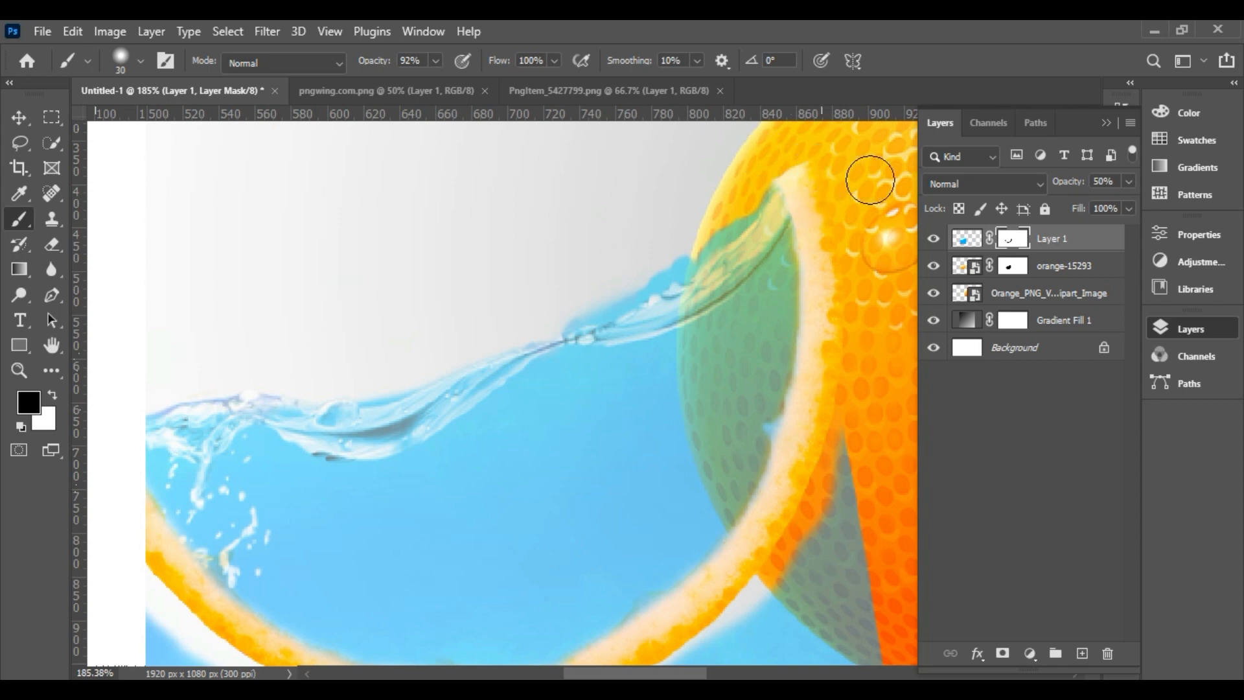
# Mask out all excess water below and outside the rind with an 80 px black brush, raising brush opacity to 100%
pyautogui.hotkey('ctrl', '0')
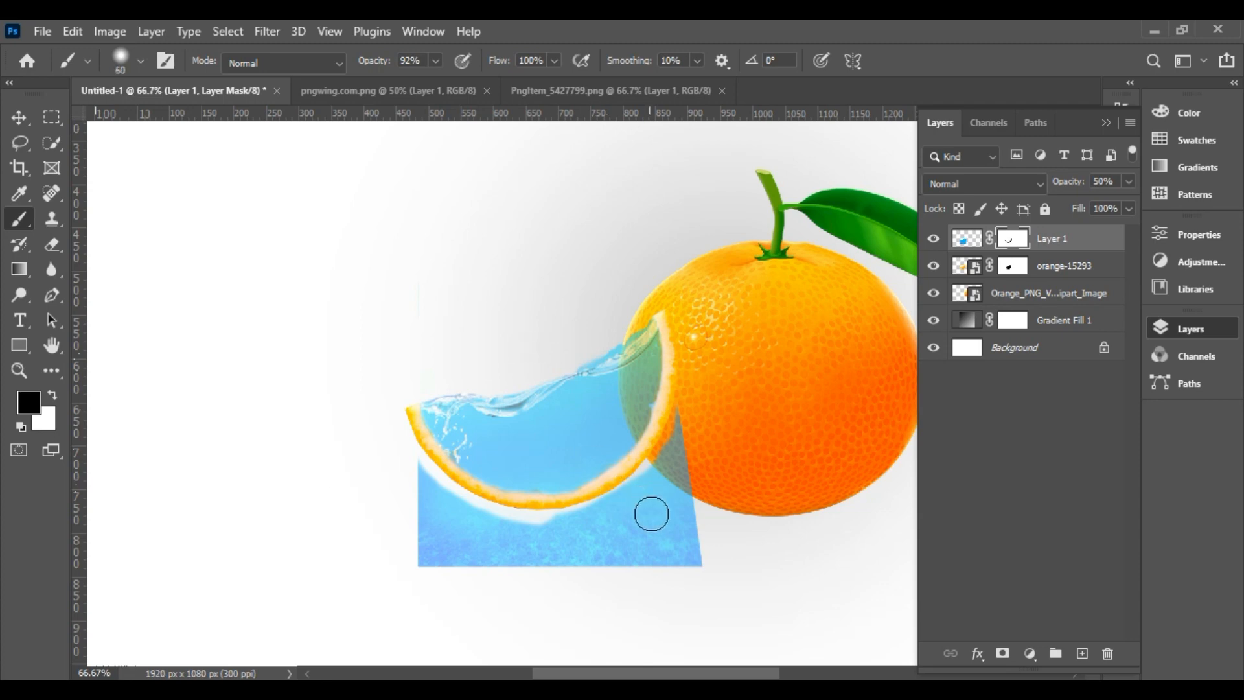
pyautogui.press(']')
pyautogui.press(']')
pyautogui.moveTo(730, 555)
pyautogui.mouseDown()
pyautogui.moveTo(609, 580)
pyautogui.moveTo(689, 555)
pyautogui.moveTo(600, 561)
pyautogui.moveTo(708, 543)
pyautogui.moveTo(618, 566)
pyautogui.mouseUp()
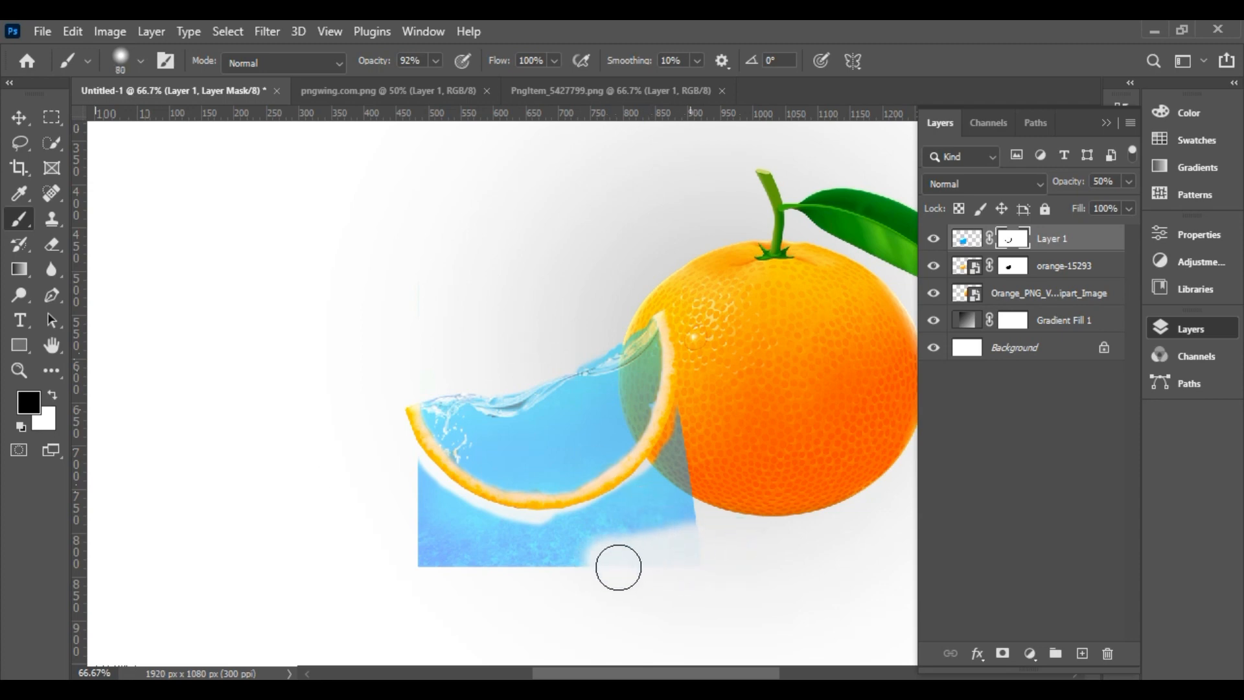
pyautogui.click(436, 60)
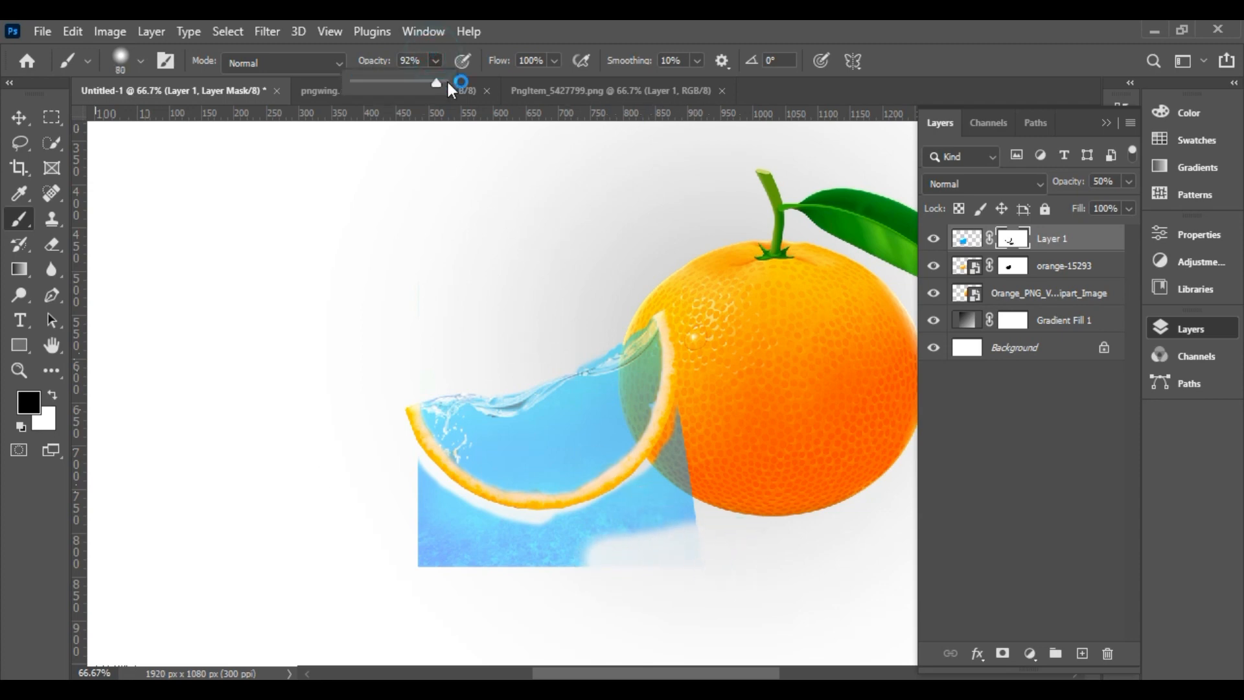
pyautogui.moveTo(434, 82); pyautogui.dragTo(546, 82)
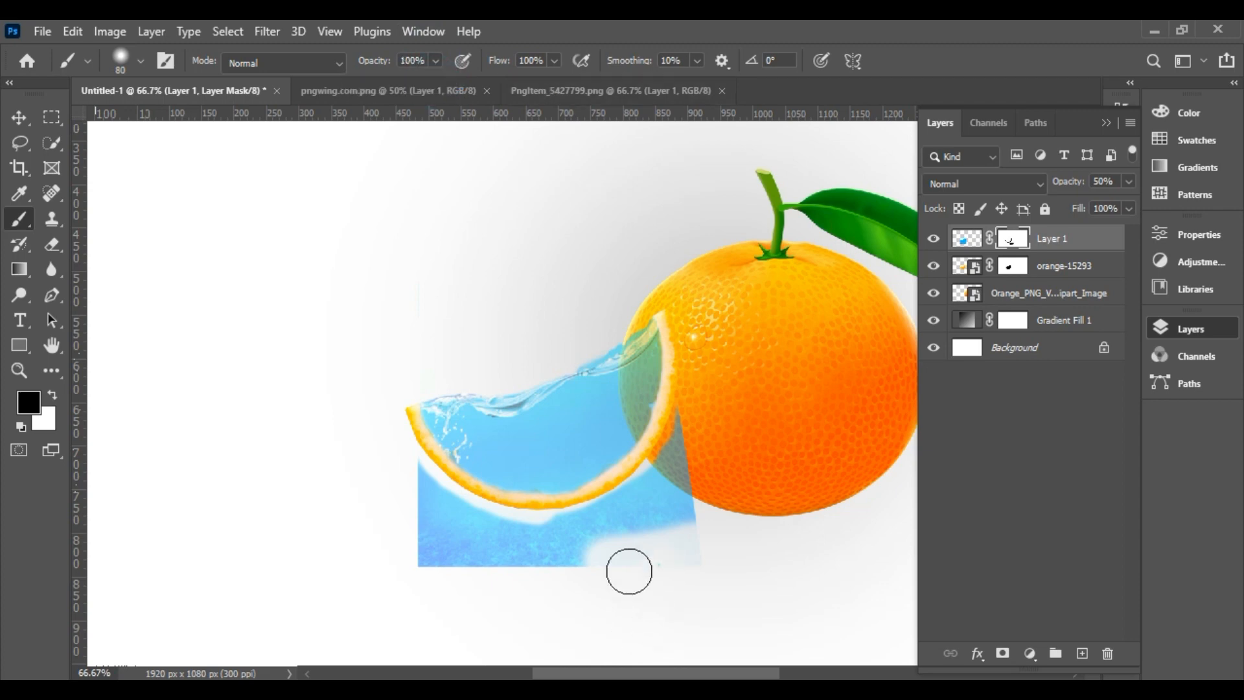
pyautogui.moveTo(628, 570)
pyautogui.mouseDown()
pyautogui.moveTo(483, 577)
pyautogui.moveTo(643, 564)
pyautogui.moveTo(518, 547)
pyautogui.moveTo(453, 519)
pyautogui.moveTo(412, 480)
pyautogui.moveTo(451, 539)
pyautogui.moveTo(431, 485)
pyautogui.moveTo(387, 447)
pyautogui.moveTo(426, 551)
pyautogui.moveTo(460, 532)
pyautogui.moveTo(432, 549)
pyautogui.moveTo(495, 575)
pyautogui.moveTo(437, 535)
pyautogui.moveTo(451, 516)
pyautogui.moveTo(547, 534)
pyautogui.moveTo(632, 523)
pyautogui.moveTo(542, 535)
pyautogui.moveTo(455, 520)
pyautogui.moveTo(545, 538)
pyautogui.moveTo(693, 505)
pyautogui.moveTo(673, 541)
pyautogui.moveTo(706, 535)
pyautogui.moveTo(638, 586)
pyautogui.moveTo(746, 584)
pyautogui.moveTo(570, 587)
pyautogui.moveTo(664, 508)
pyautogui.moveTo(721, 421)
pyautogui.moveTo(684, 469)
pyautogui.moveTo(698, 424)
pyautogui.moveTo(668, 456)
pyautogui.moveTo(691, 415)
pyautogui.moveTo(622, 504)
pyautogui.moveTo(587, 525)
pyautogui.moveTo(614, 515)
pyautogui.moveTo(548, 530)
pyautogui.mouseUp()
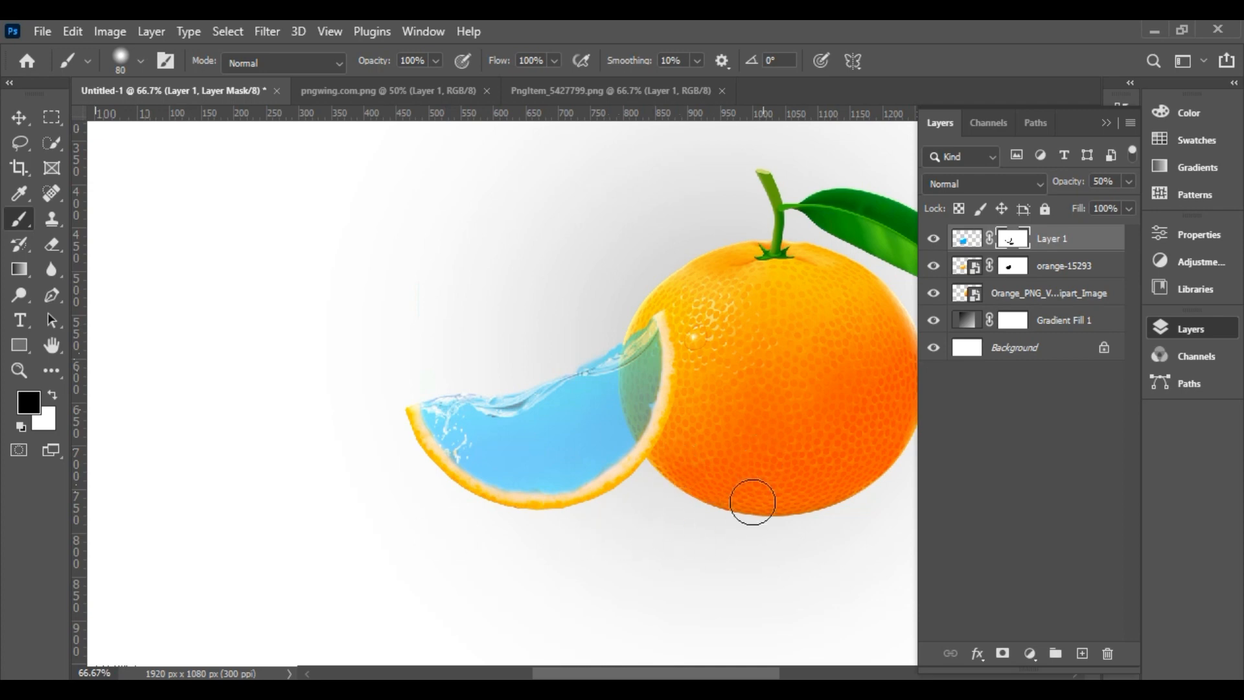
# Set the water layer's opacity to 100%
pyautogui.click(1084, 238)
pyautogui.press('x')
pyautogui.click(1127, 209)
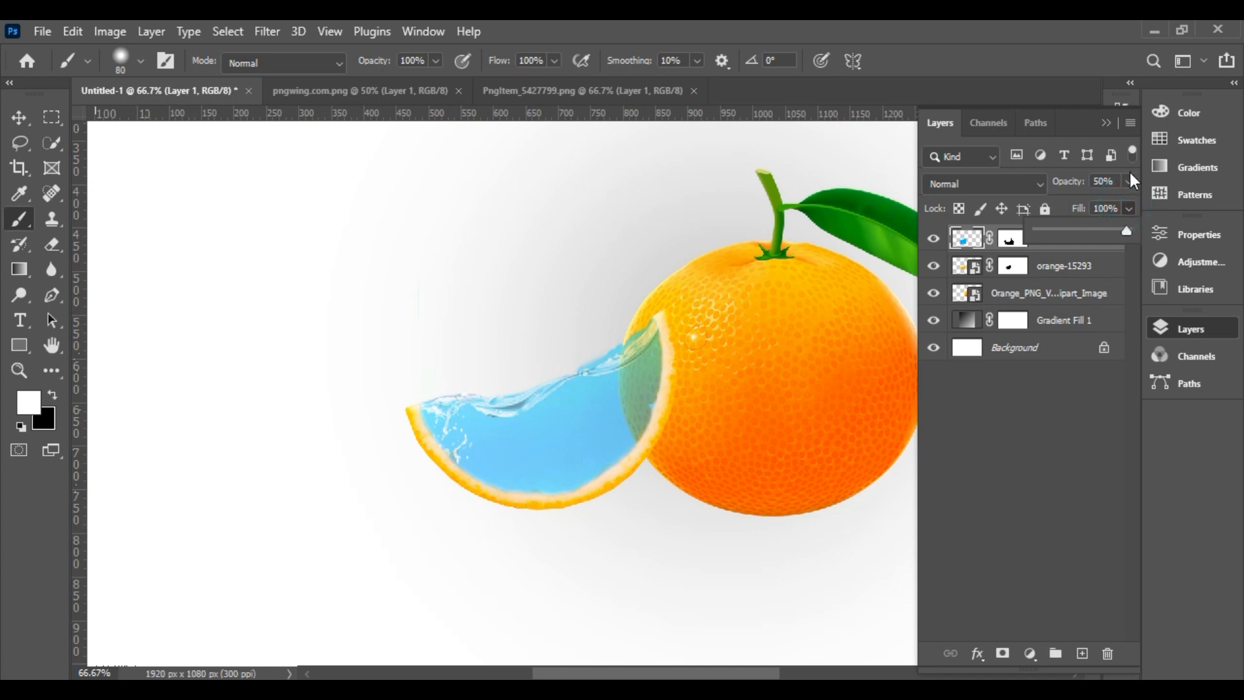
pyautogui.click(1126, 180)
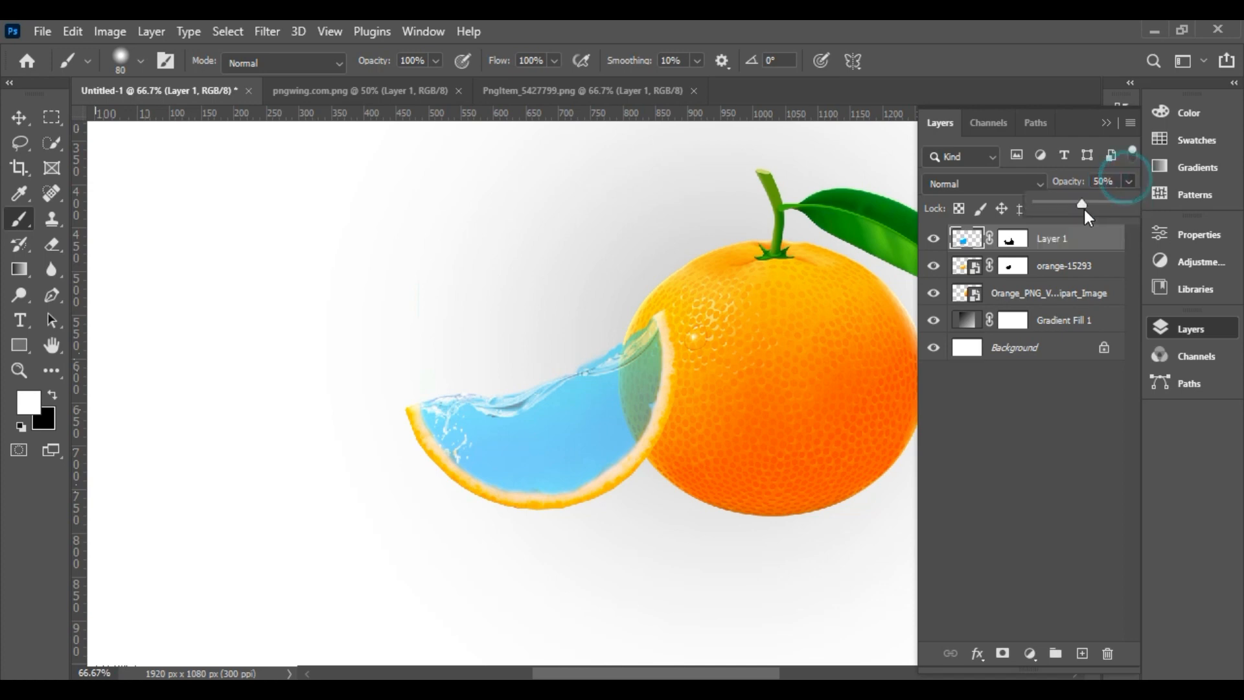
pyautogui.moveTo(1083, 206); pyautogui.dragTo(1146, 220)
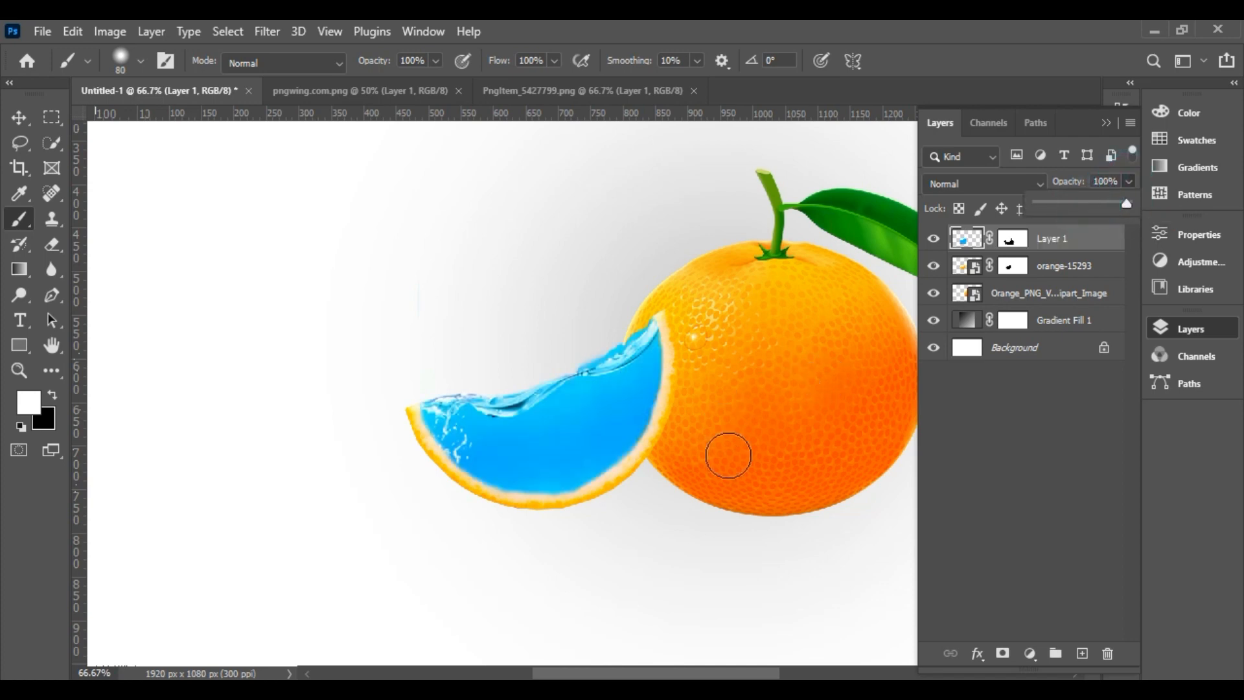
# Set the brush opacity to 27%
pyautogui.click(1024, 437)
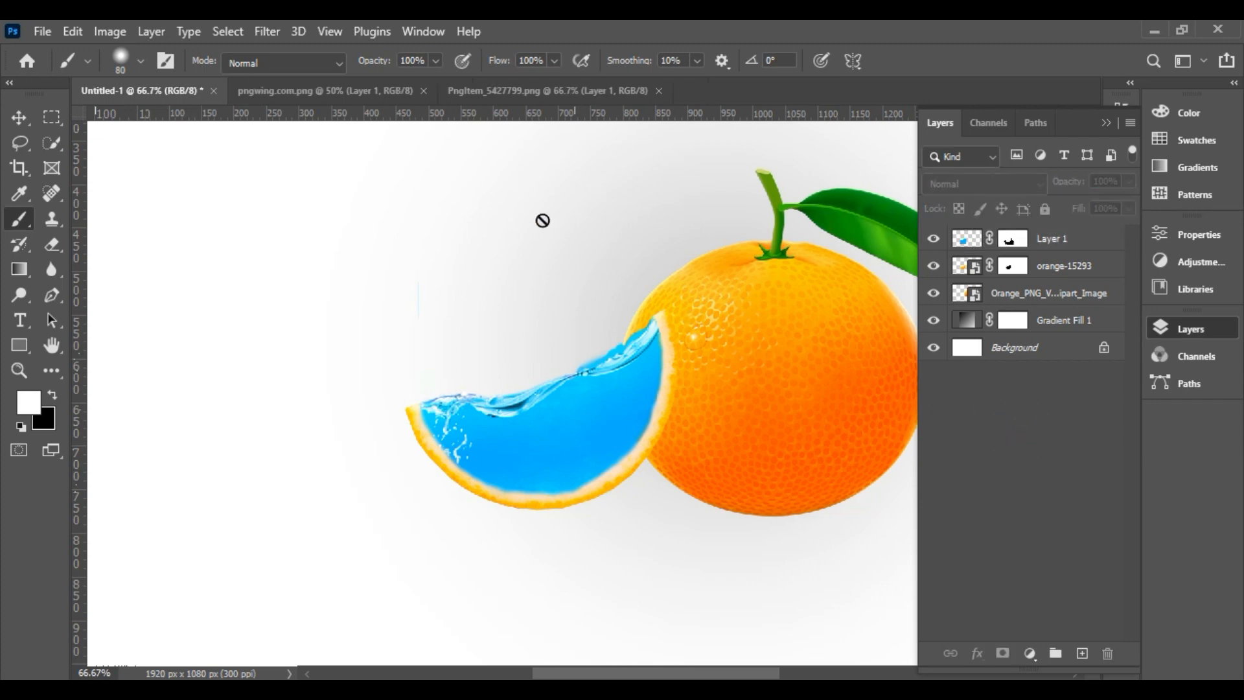
pyautogui.rightClick(17, 220)
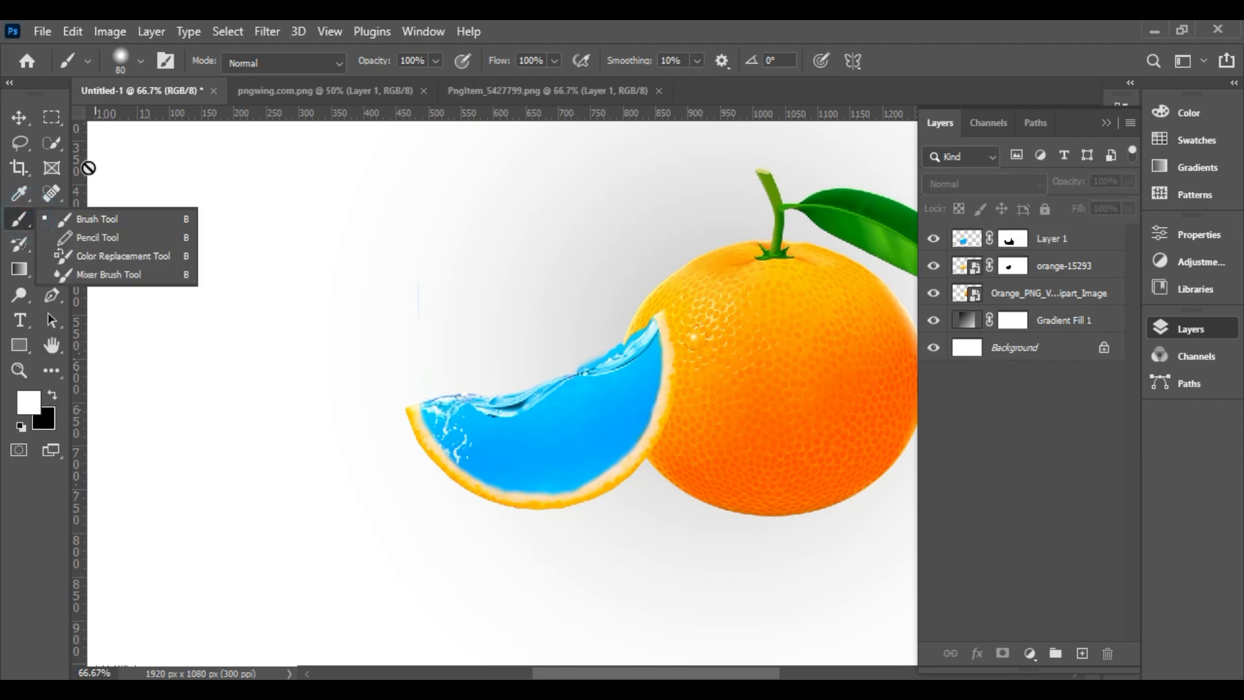
pyautogui.click(140, 63)
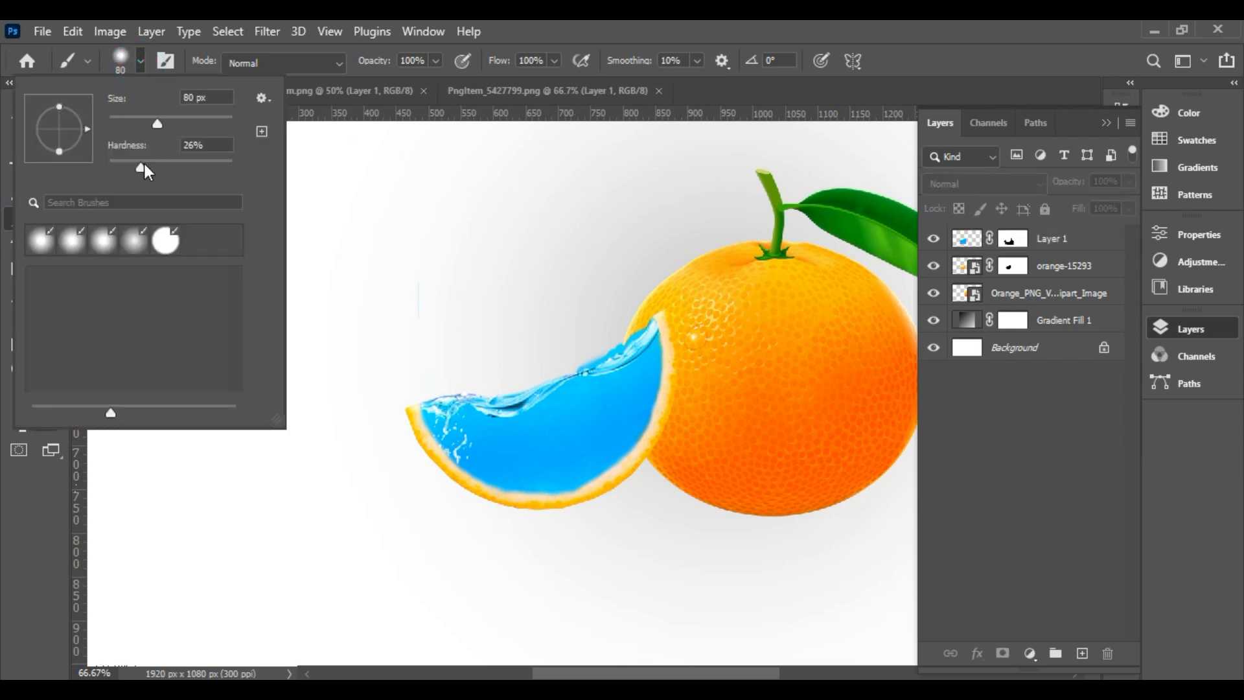
pyautogui.click(363, 150)
pyautogui.click(397, 155)
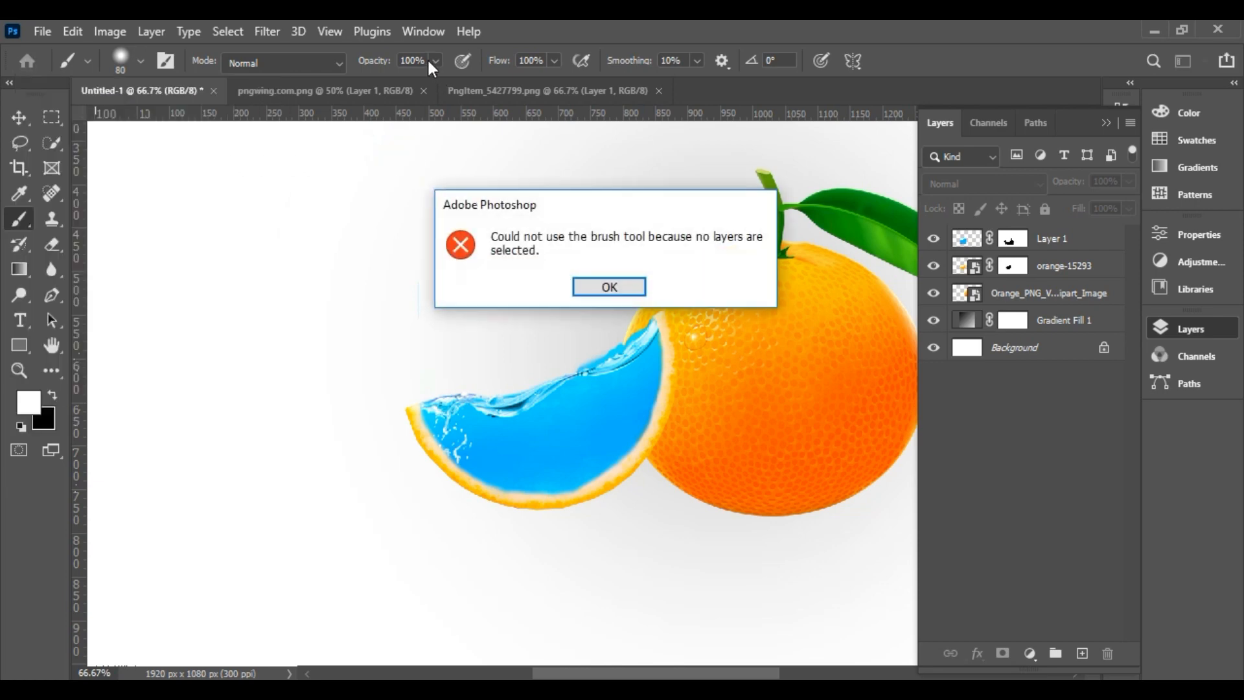
pyautogui.click(597, 280)
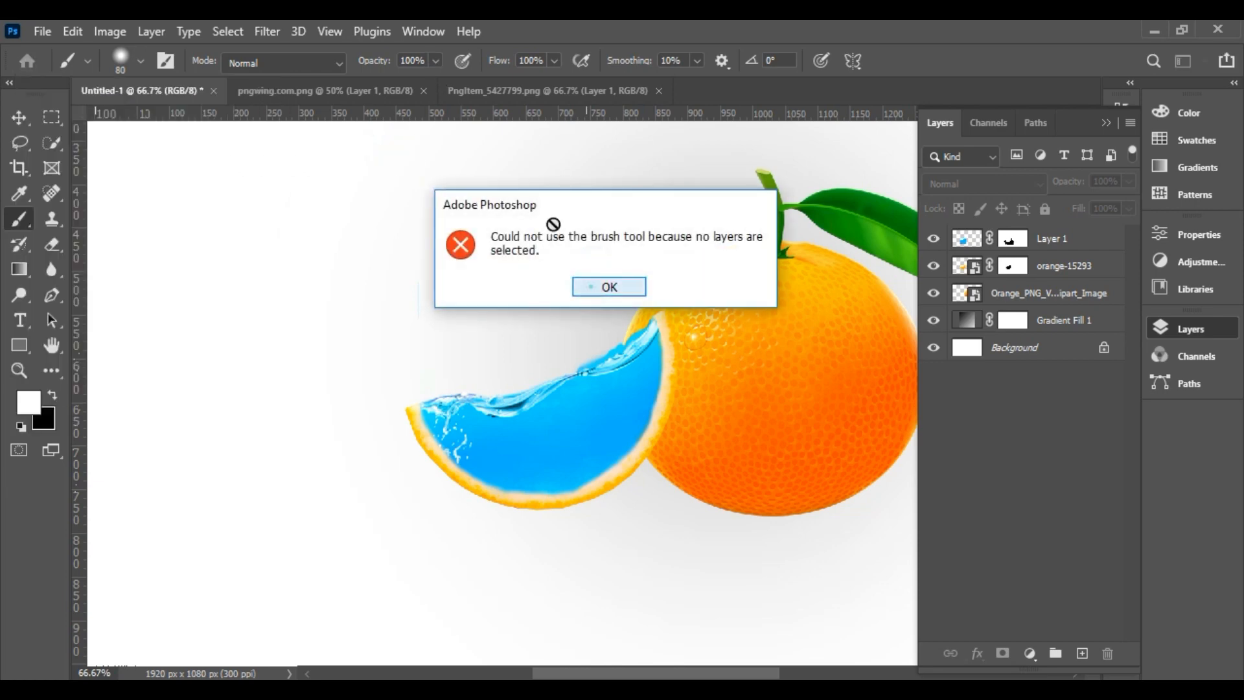
pyautogui.click(416, 65)
pyautogui.write('27')
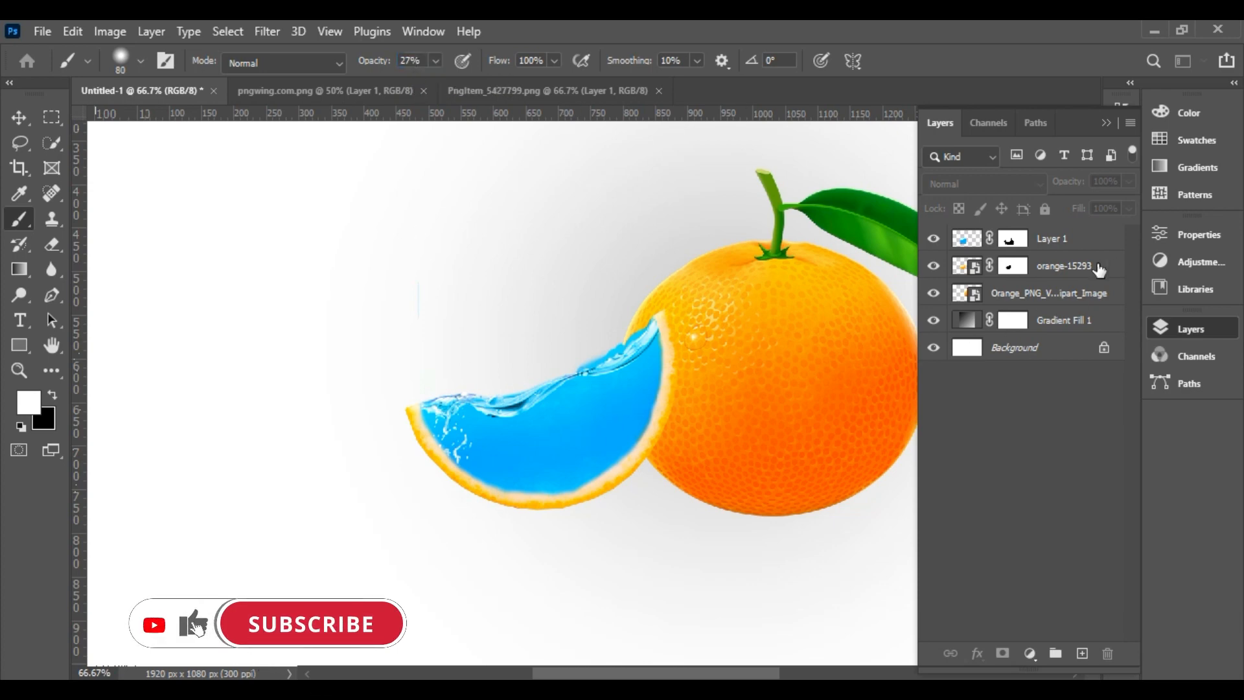
# Paint black at 17% brush opacity on the water layer's mask where it overlaps the whole orange, making that part slightly transparent
pyautogui.click(1078, 239)
pyautogui.press('z')
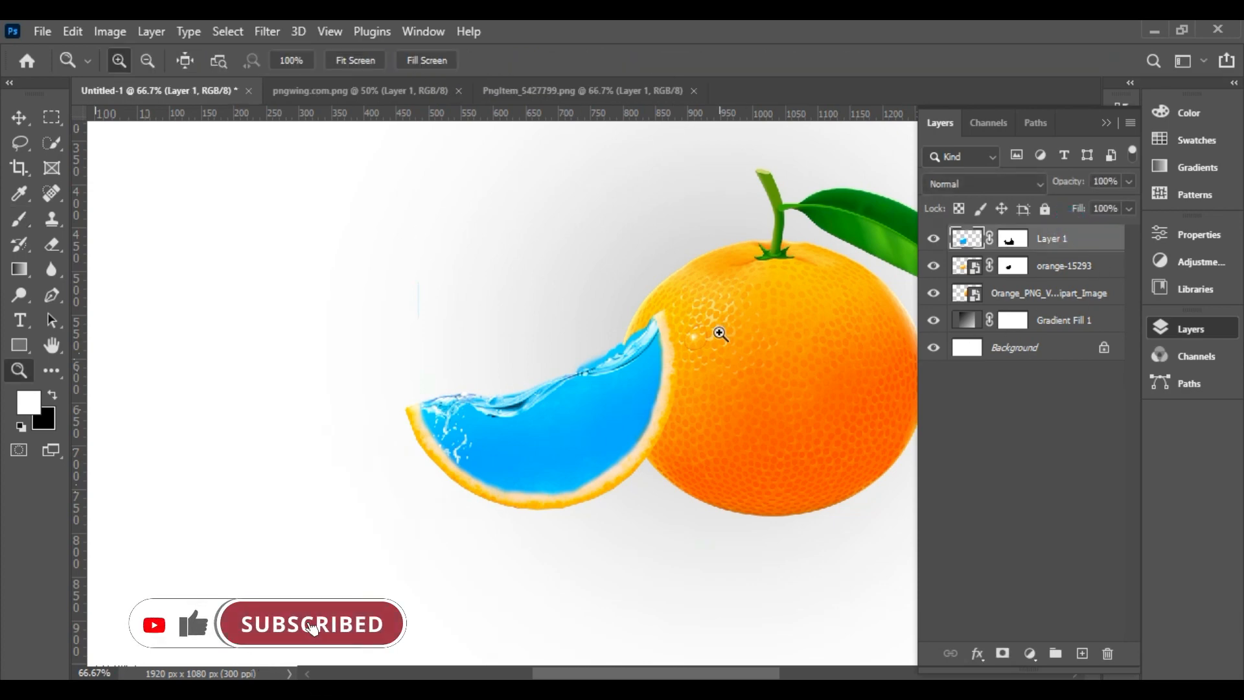
pyautogui.click(1012, 250)
pyautogui.press('x')
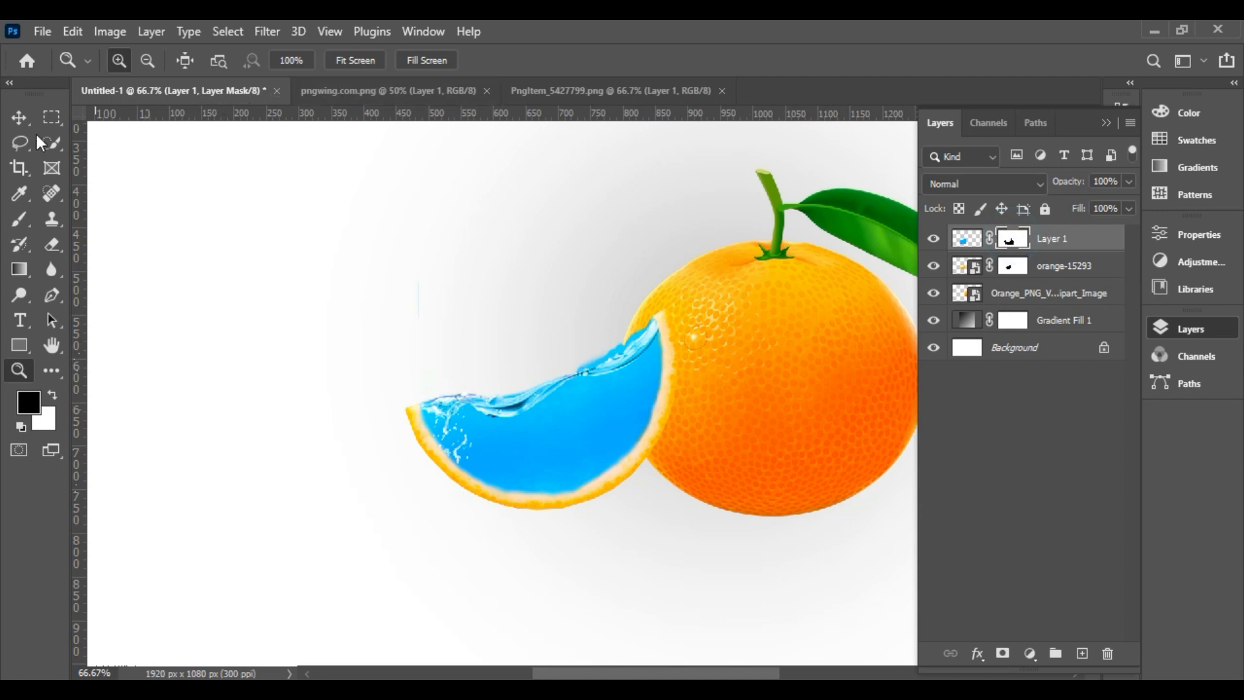
pyautogui.press('b')
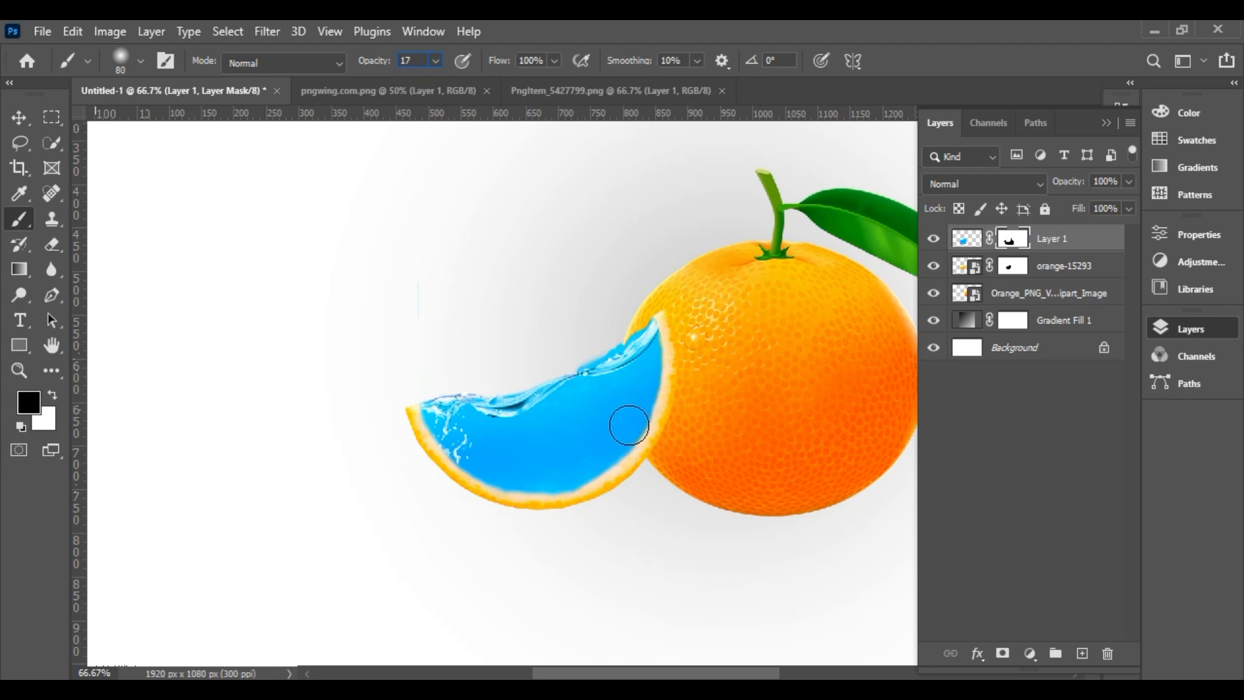
pyautogui.moveTo(629, 425); pyautogui.dragTo(647, 381)
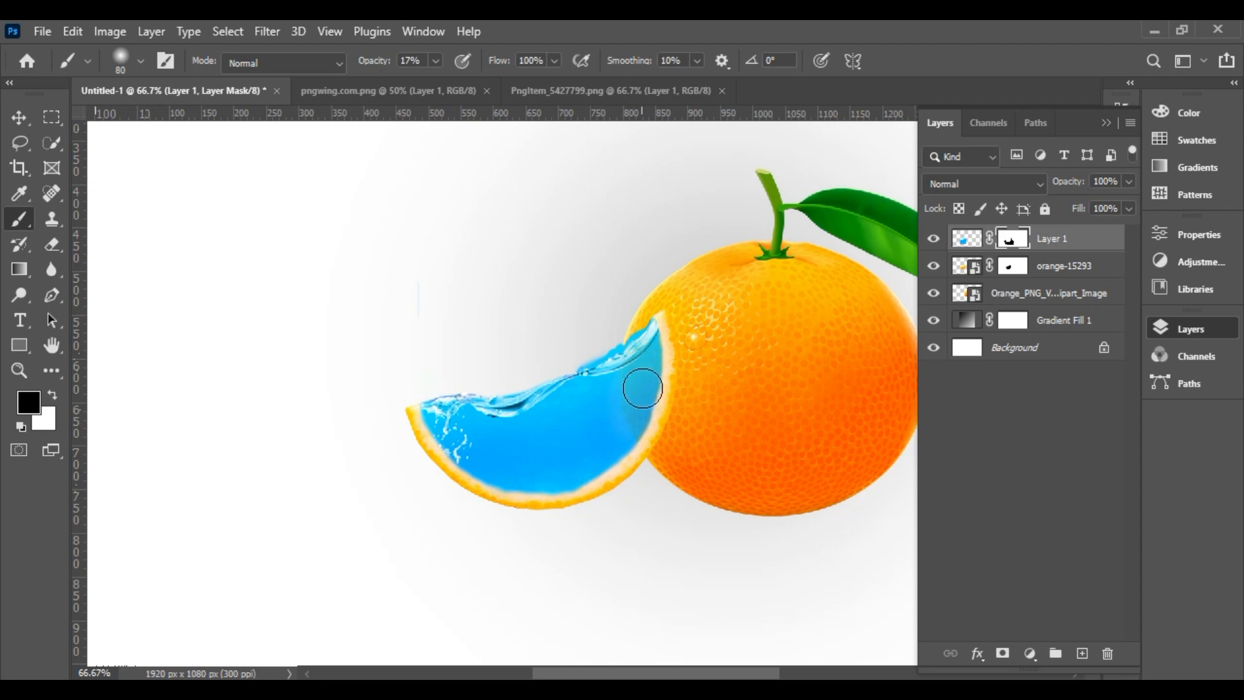
# Restore the water's upper right surface edge by painting white on its mask with a 40 px brush at 100% opacity
pyautogui.press('z')
pyautogui.moveTo(583, 308); pyautogui.dragTo(713, 389)
pyautogui.hotkey('ctrl', '-')
pyautogui.hotkey('ctrl', '-')
pyautogui.hotkey('ctrl', '-')
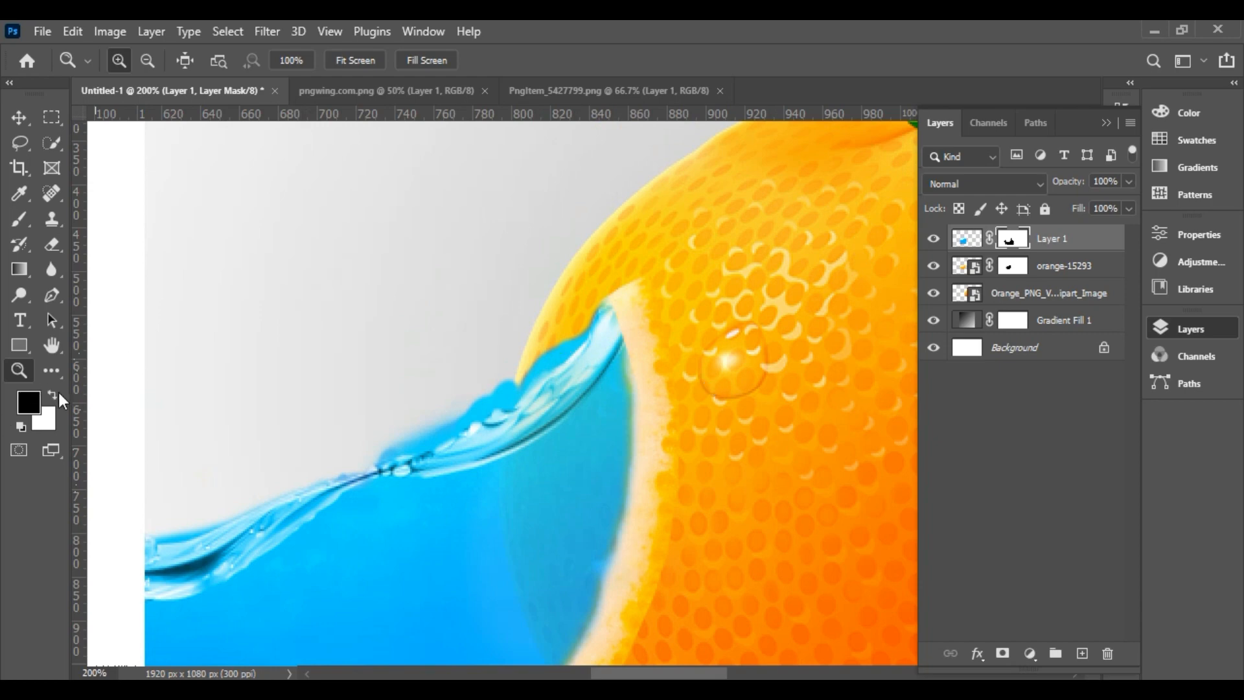
pyautogui.press('x')
pyautogui.press('b')
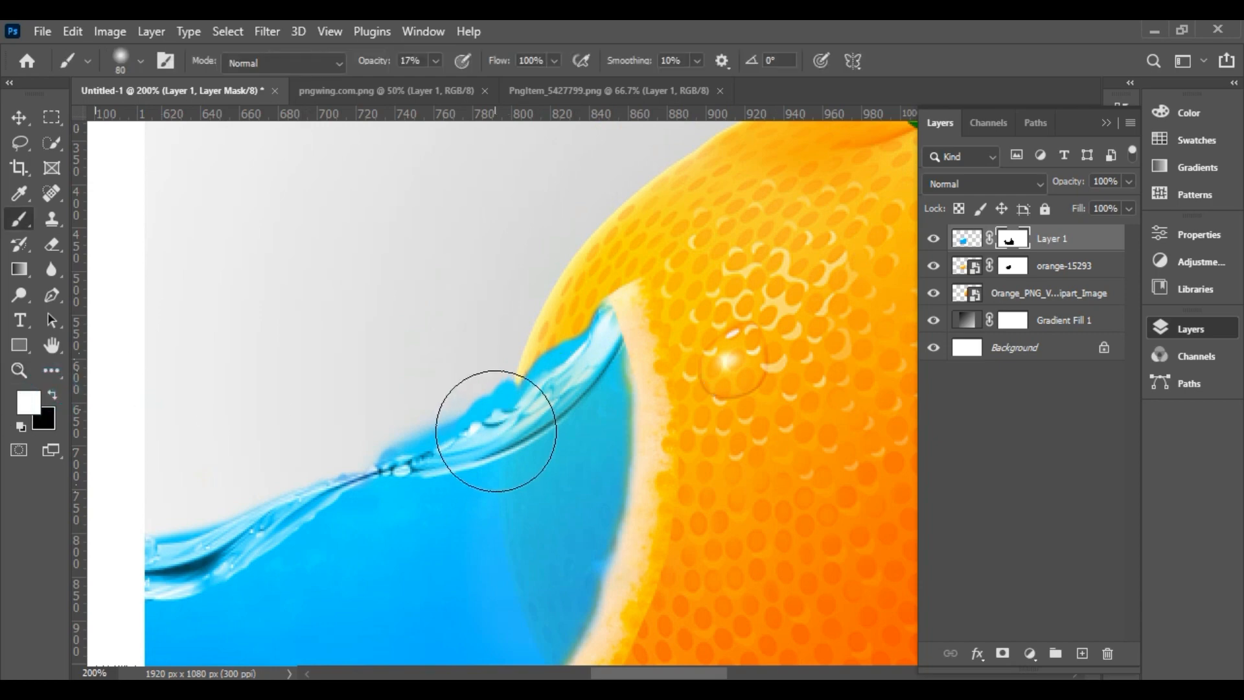
pyautogui.press('[')
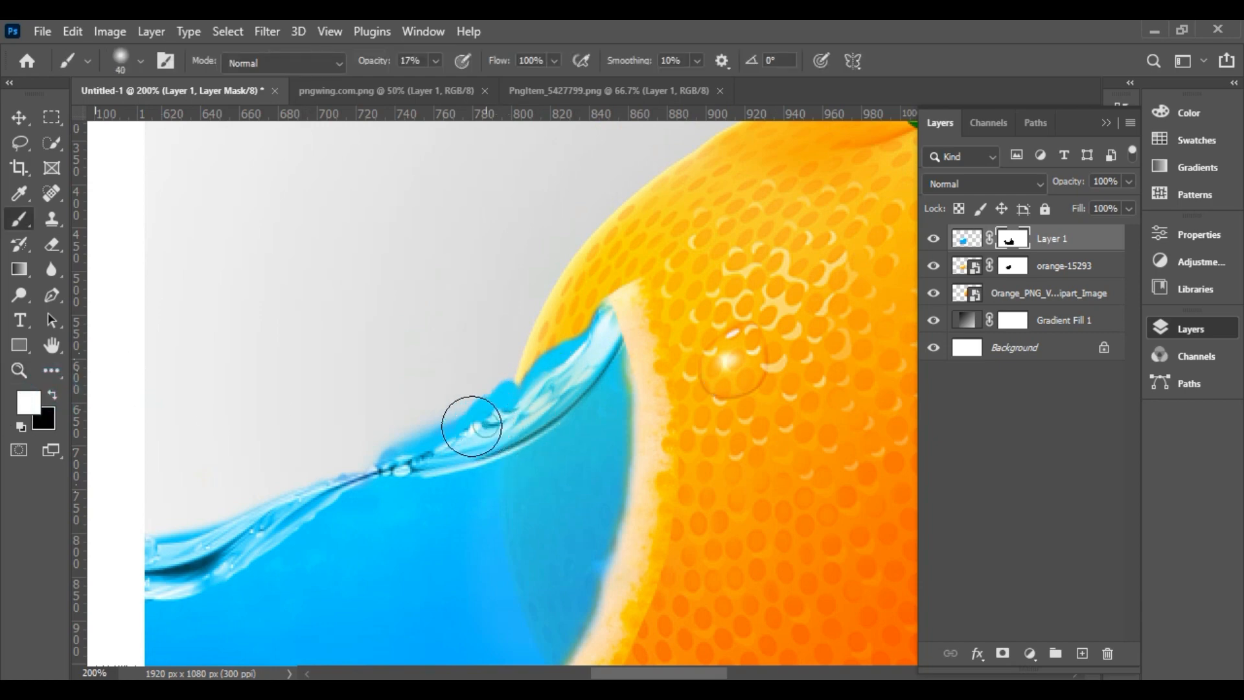
pyautogui.click(435, 61)
pyautogui.moveTo(437, 88); pyautogui.dragTo(566, 112)
pyautogui.click(499, 382)
pyautogui.moveTo(443, 428)
pyautogui.mouseDown()
pyautogui.moveTo(519, 419)
pyautogui.moveTo(613, 299)
pyautogui.moveTo(583, 333)
pyautogui.moveTo(596, 295)
pyautogui.mouseUp()
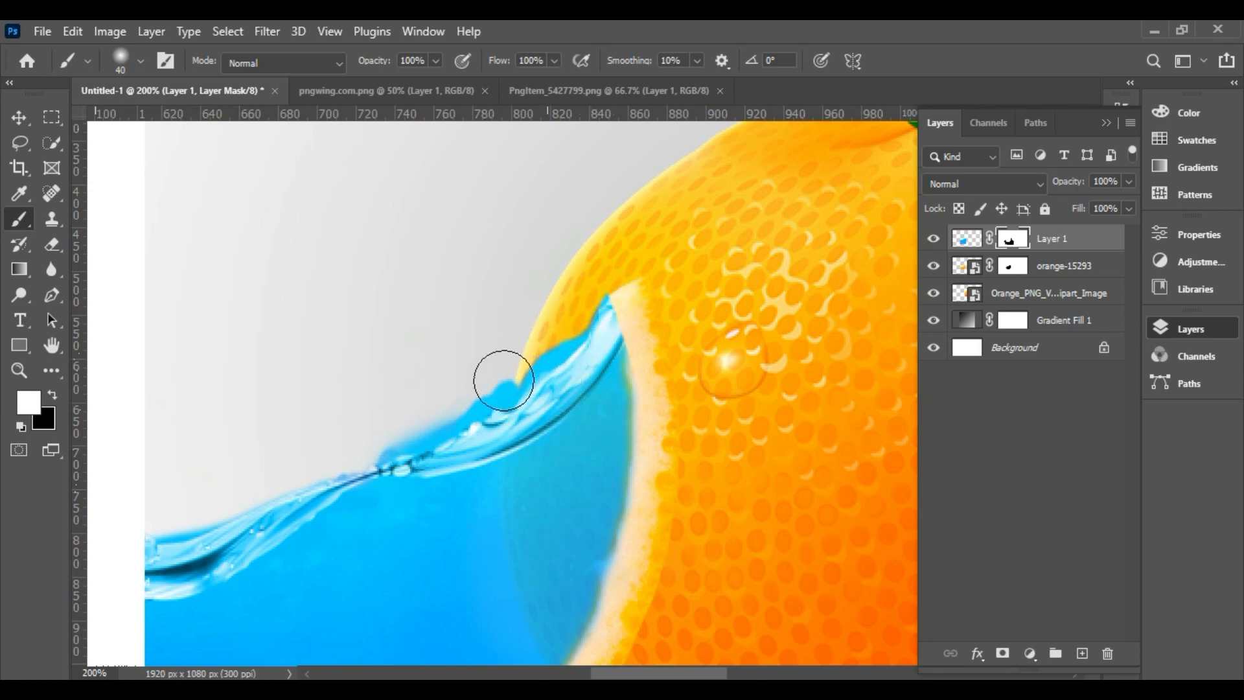
pyautogui.hotkey('ctrl', '-')
pyautogui.hotkey('ctrl', '-')
pyautogui.hotkey('ctrl', '-')
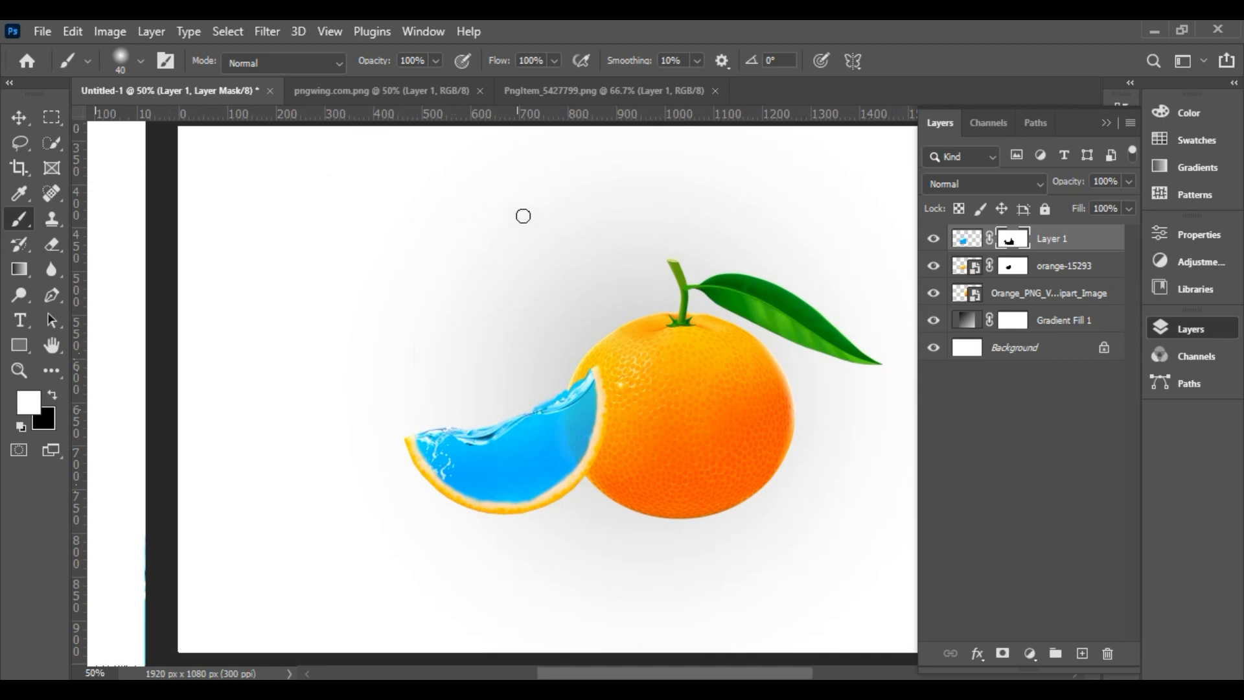
# Copy the clownfish from PngItem_5427799.png into the Untitled-1 composition as a layer above the water
pyautogui.click(570, 91)
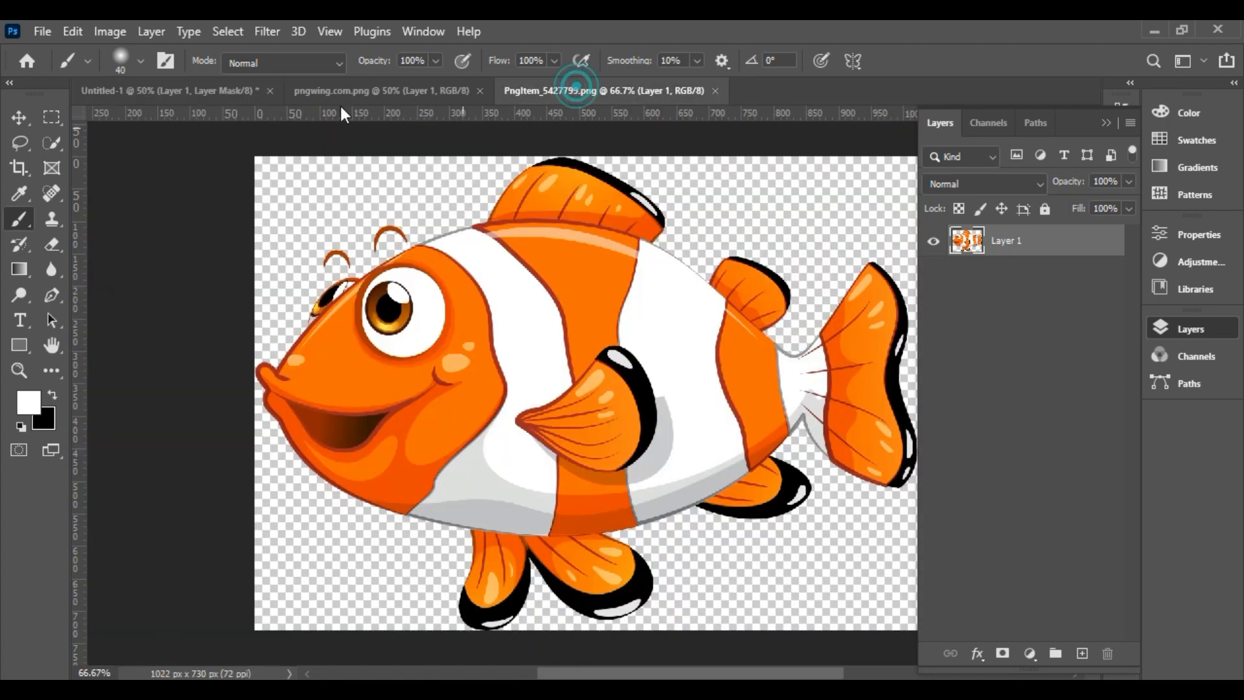
pyautogui.click(18, 117)
pyautogui.moveTo(514, 360); pyautogui.dragTo(155, 93)
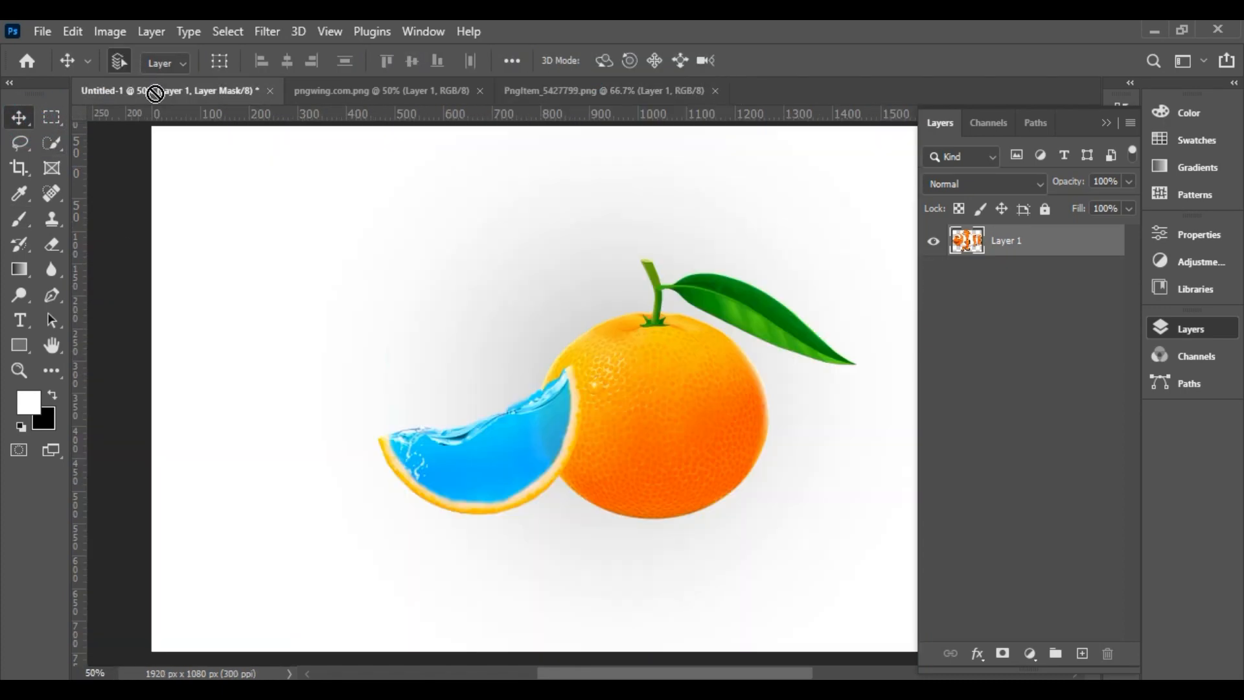
pyautogui.moveTo(421, 379); pyautogui.dragTo(486, 425)
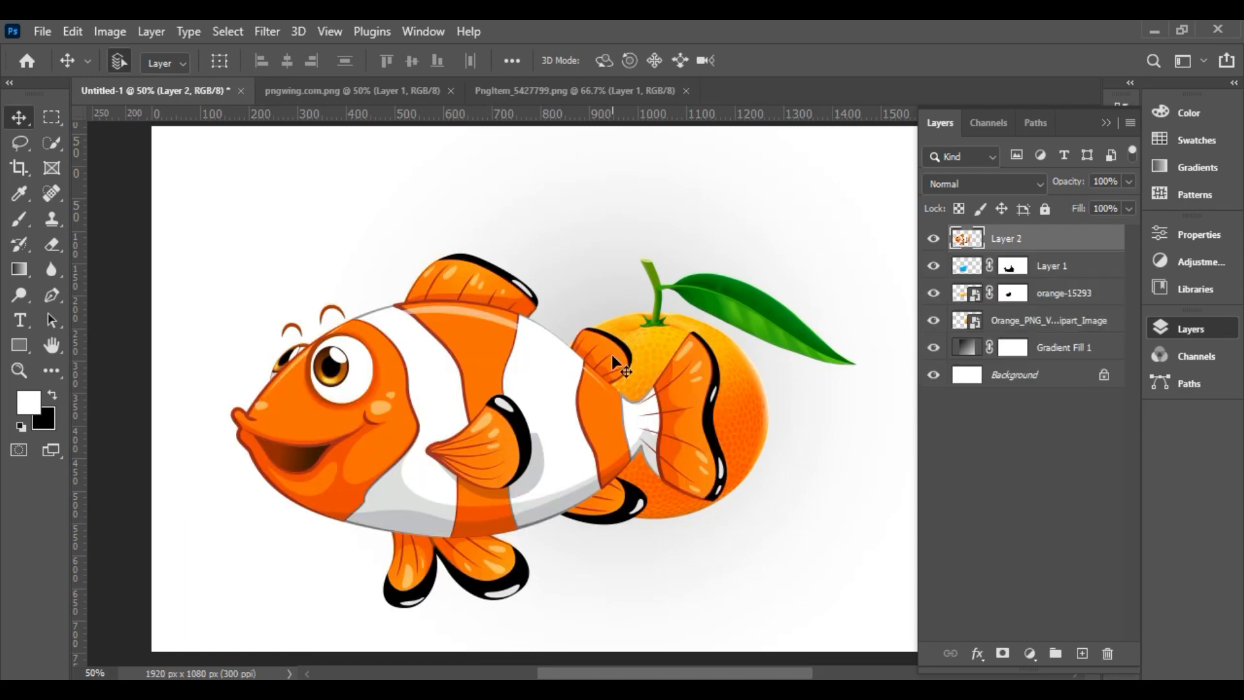
# Scale the clownfish down to about 15.44% and position it inside the water of the orange slice
pyautogui.hotkey('ctrl', 't')
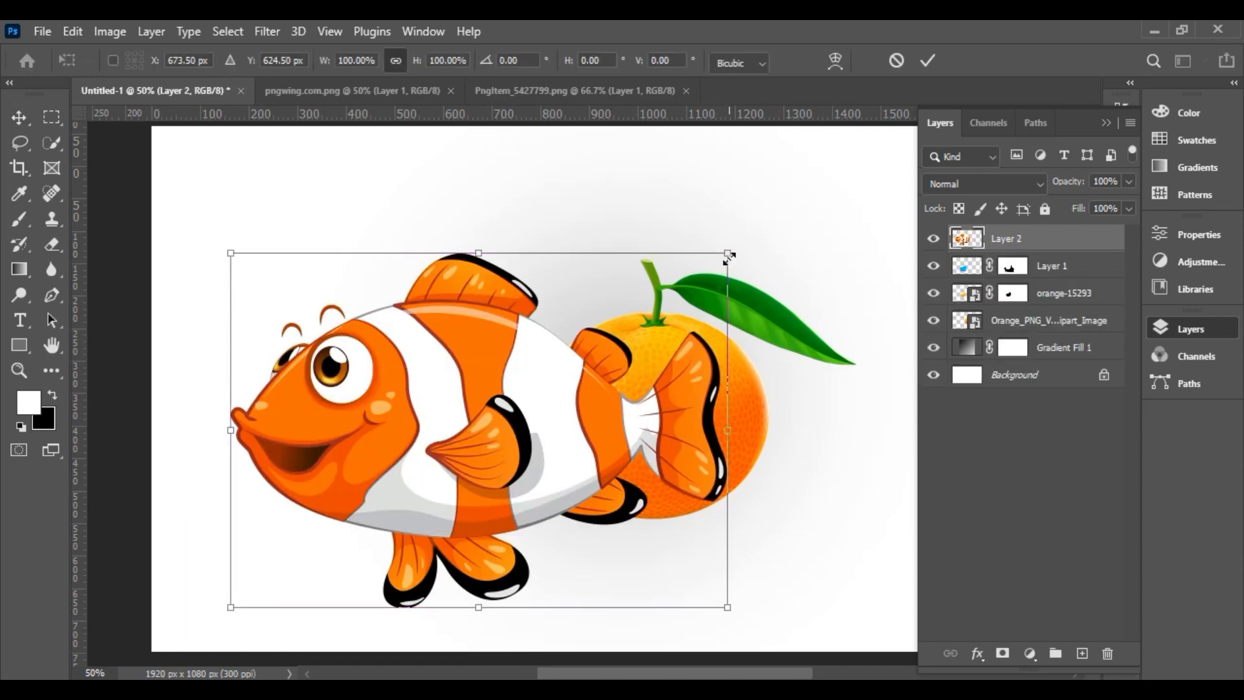
pyautogui.moveTo(728, 257); pyautogui.dragTo(502, 469)
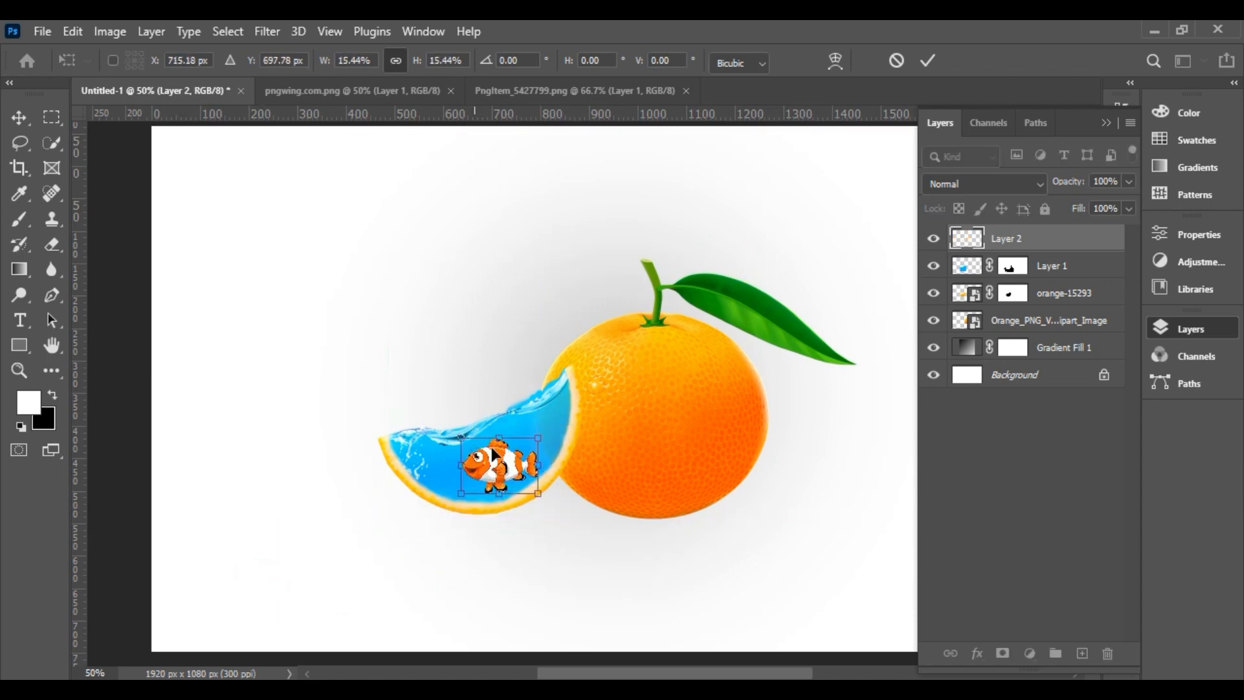
pyautogui.press('Return')
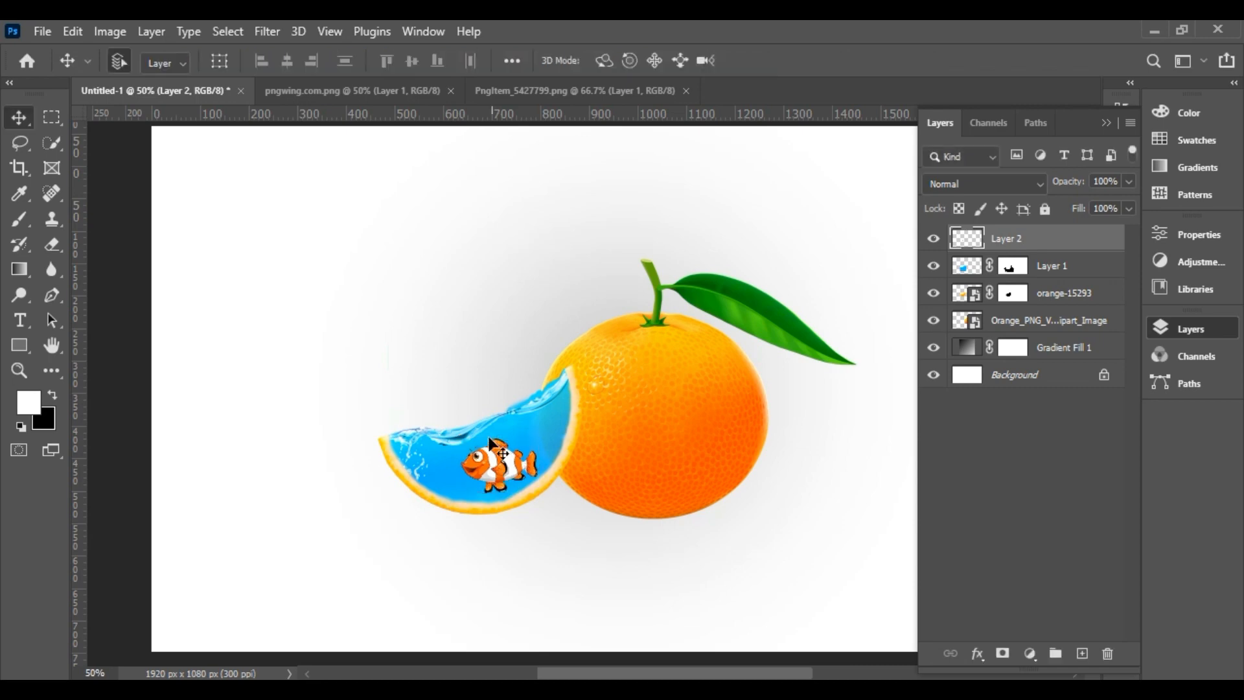
# Scale the clownfish to about 86.57%, rotate it about -11.79°, and reposition it just below the water surface
pyautogui.press('z')
pyautogui.moveTo(416, 389); pyautogui.dragTo(569, 527)
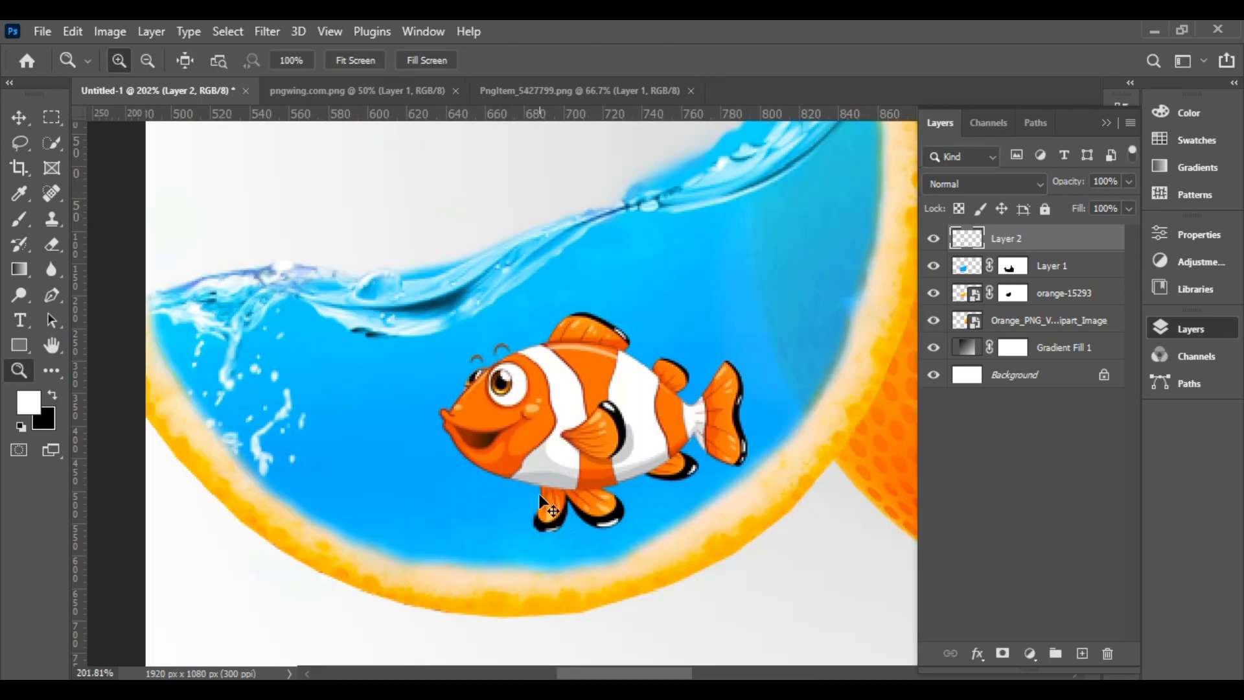
pyautogui.hotkey('ctrl', 't')
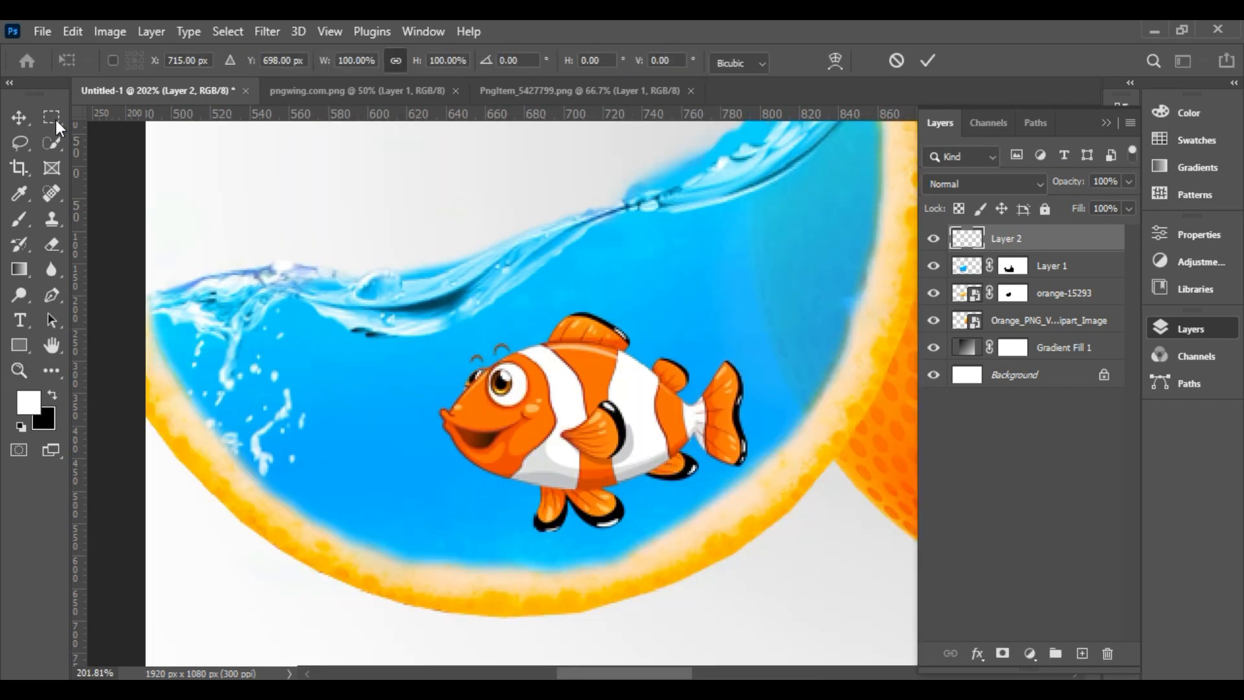
pyautogui.click(14, 121)
pyautogui.hotkey('ctrl', 't')
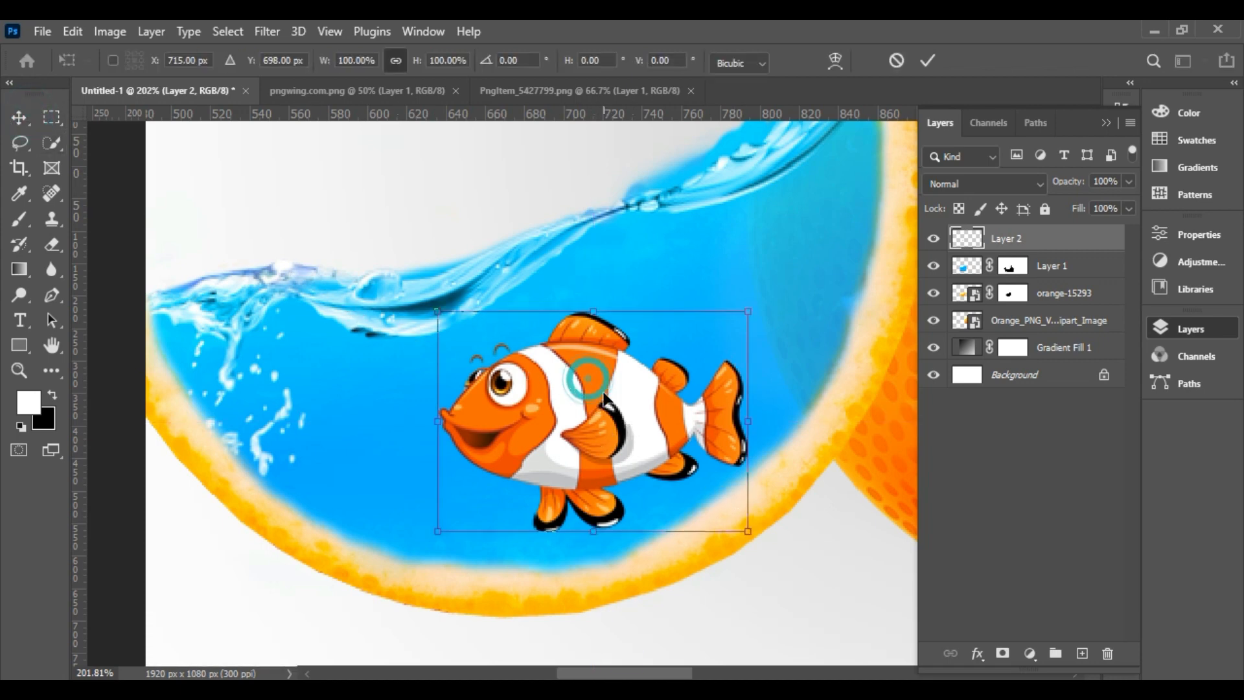
pyautogui.moveTo(748, 529); pyautogui.dragTo(728, 478)
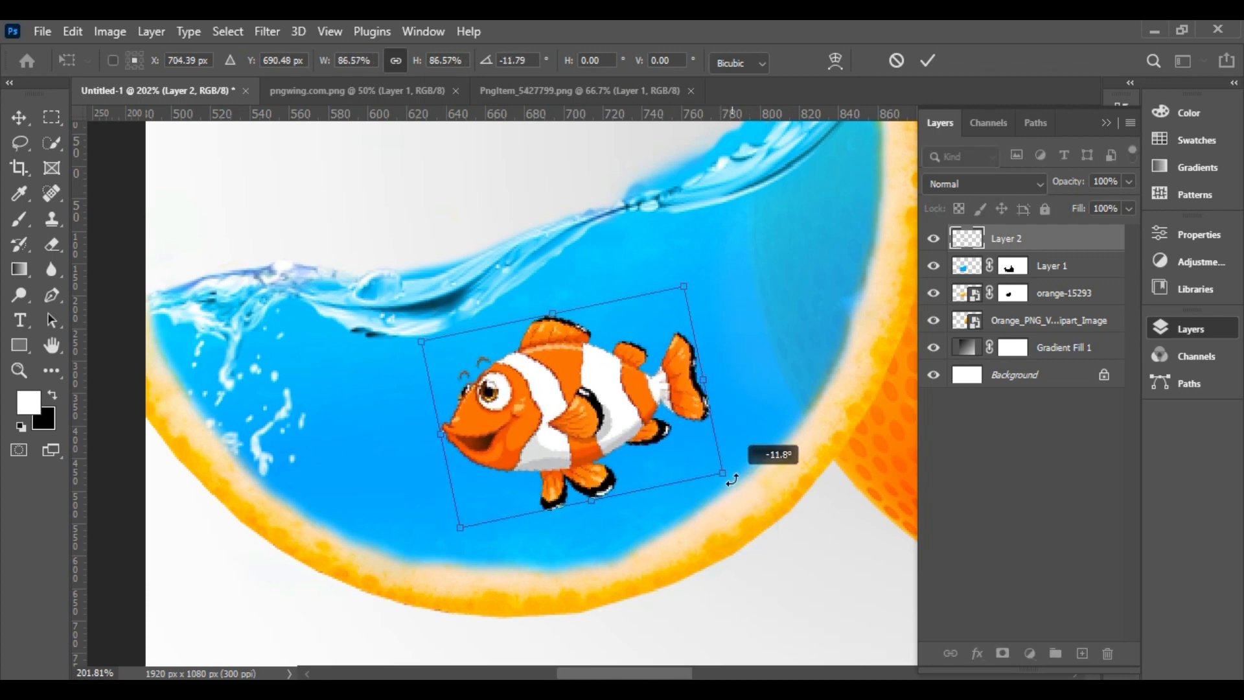
pyautogui.moveTo(598, 392)
pyautogui.mouseDown()
pyautogui.moveTo(620, 386)
pyautogui.moveTo(606, 381)
pyautogui.mouseUp()
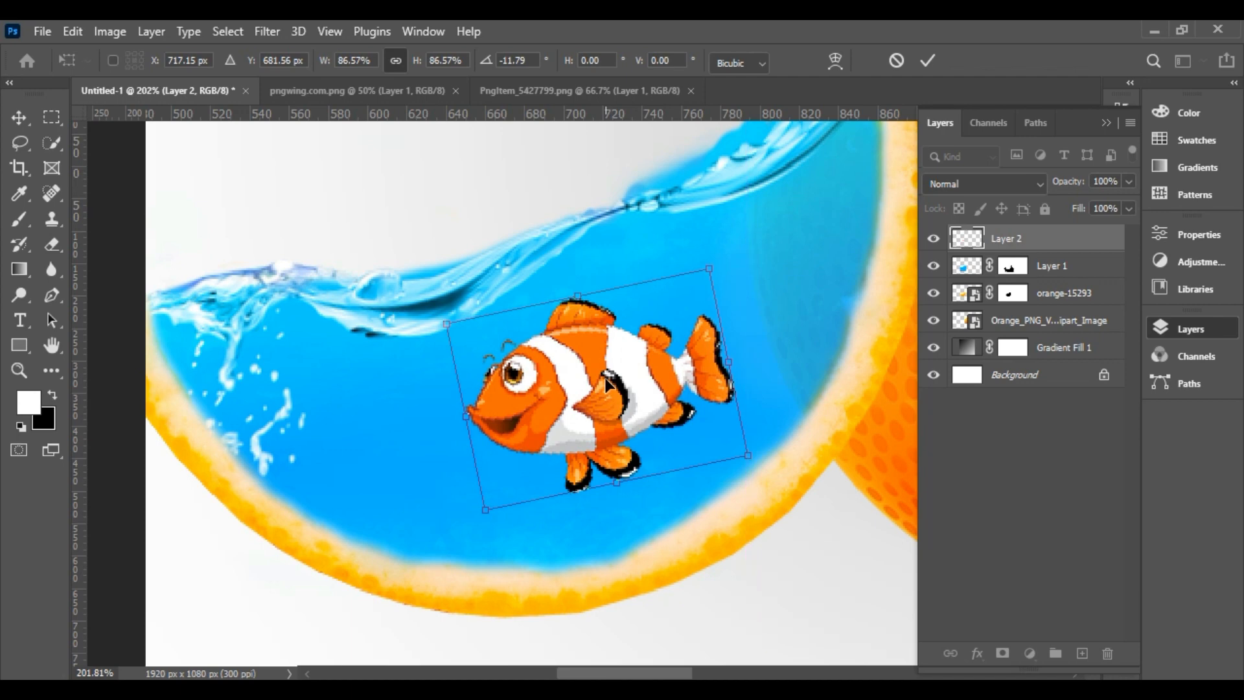
pyautogui.press('Return')
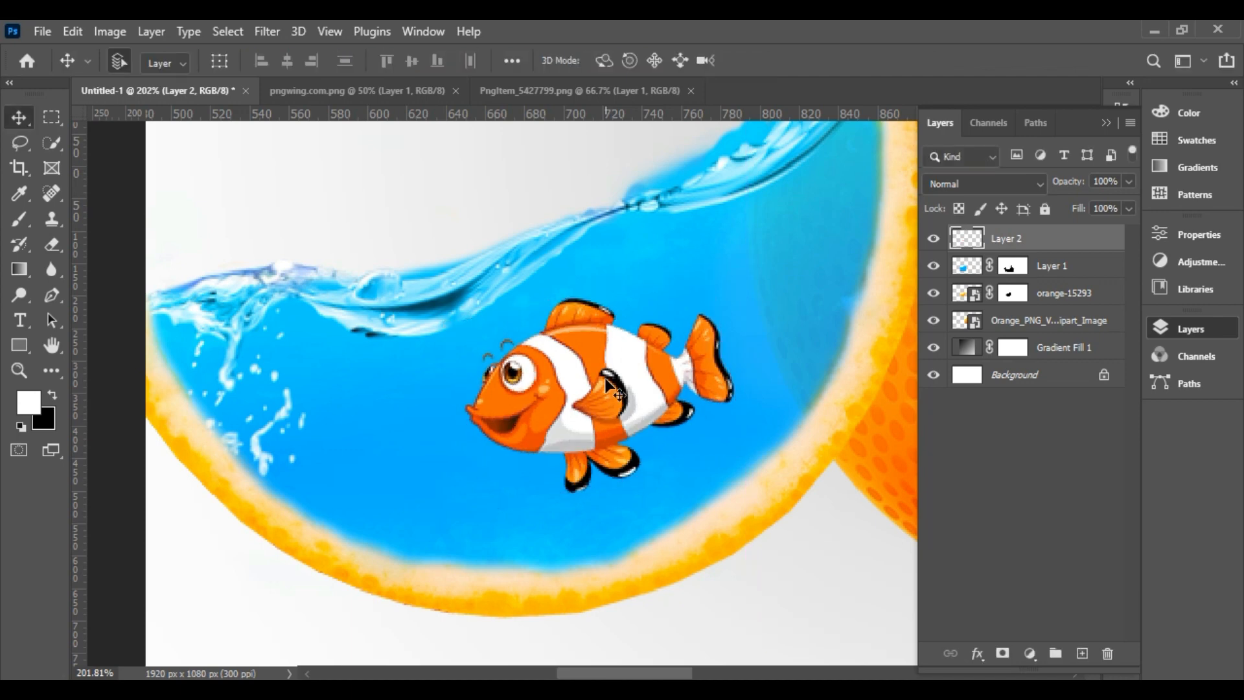
# Preview different blend modes on the clownfish layer, keeping Normal
pyautogui.click(997, 188)
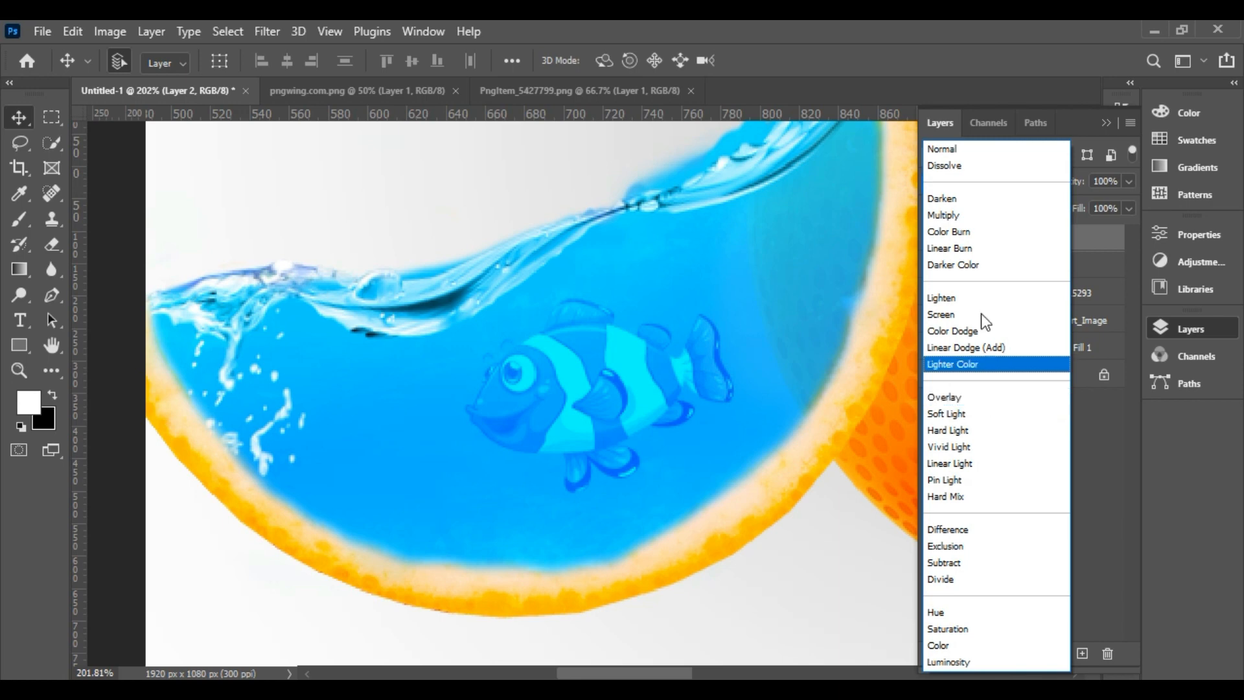
pyautogui.click(973, 144)
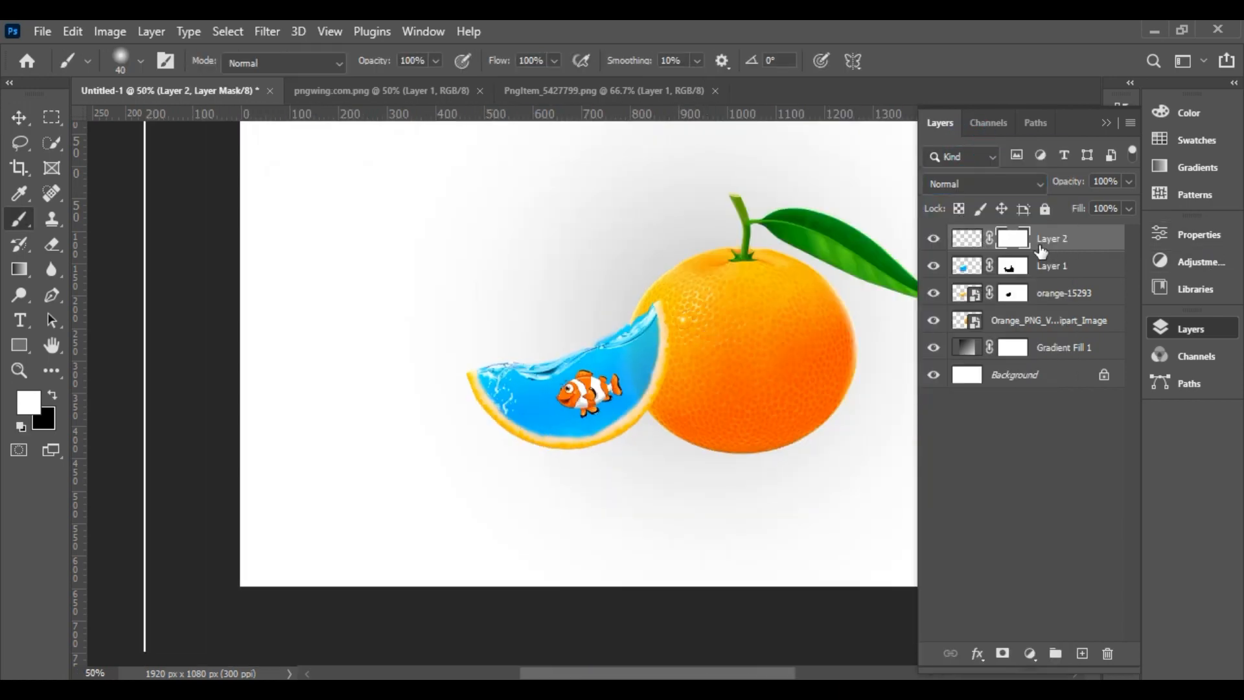
# Nudge the clownfish slightly down and toward the left end of the slice within the water
pyautogui.hotkey('ctrl', '2')
pyautogui.click(20, 122)
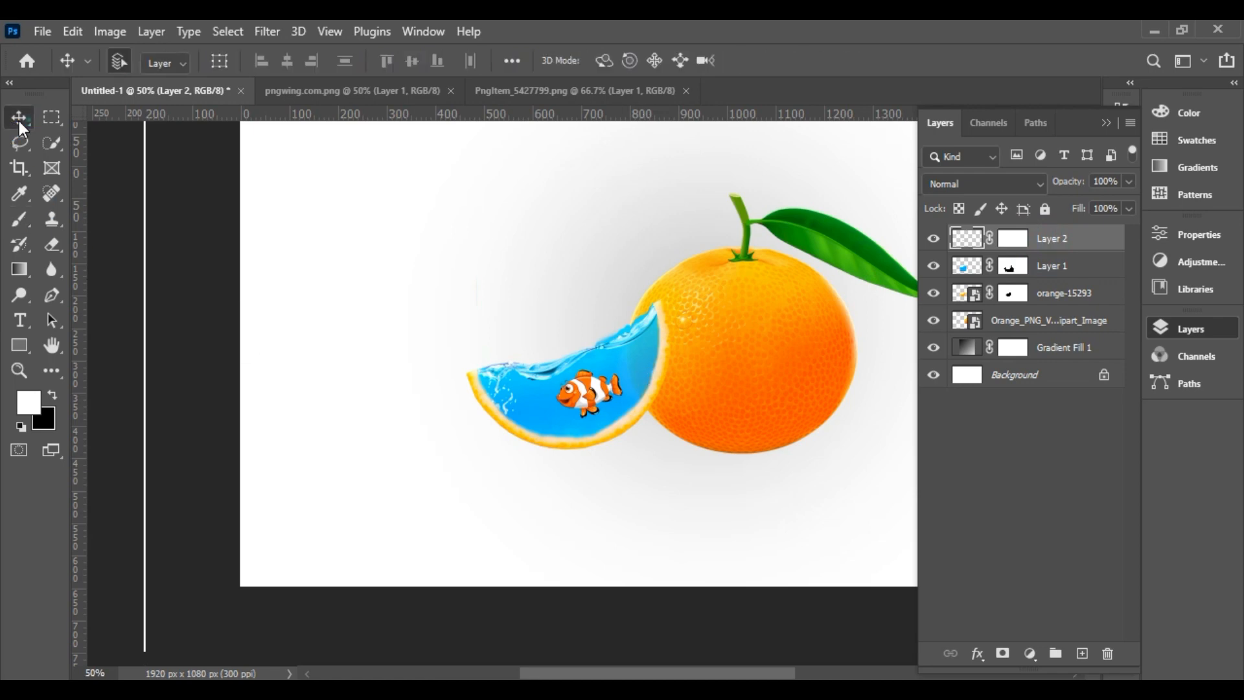
pyautogui.press('Down')
pyautogui.press('Down')
pyautogui.press('Down')
pyautogui.press('Down')
pyautogui.press('Down')
pyautogui.press('Down')
pyautogui.press('Down')
pyautogui.press('Down')
pyautogui.press('Down')
pyautogui.press('Down')
pyautogui.press('Down')
pyautogui.press('Down')
pyautogui.press('Down')
pyautogui.press('Down')
pyautogui.press('Down')
pyautogui.press('Down')
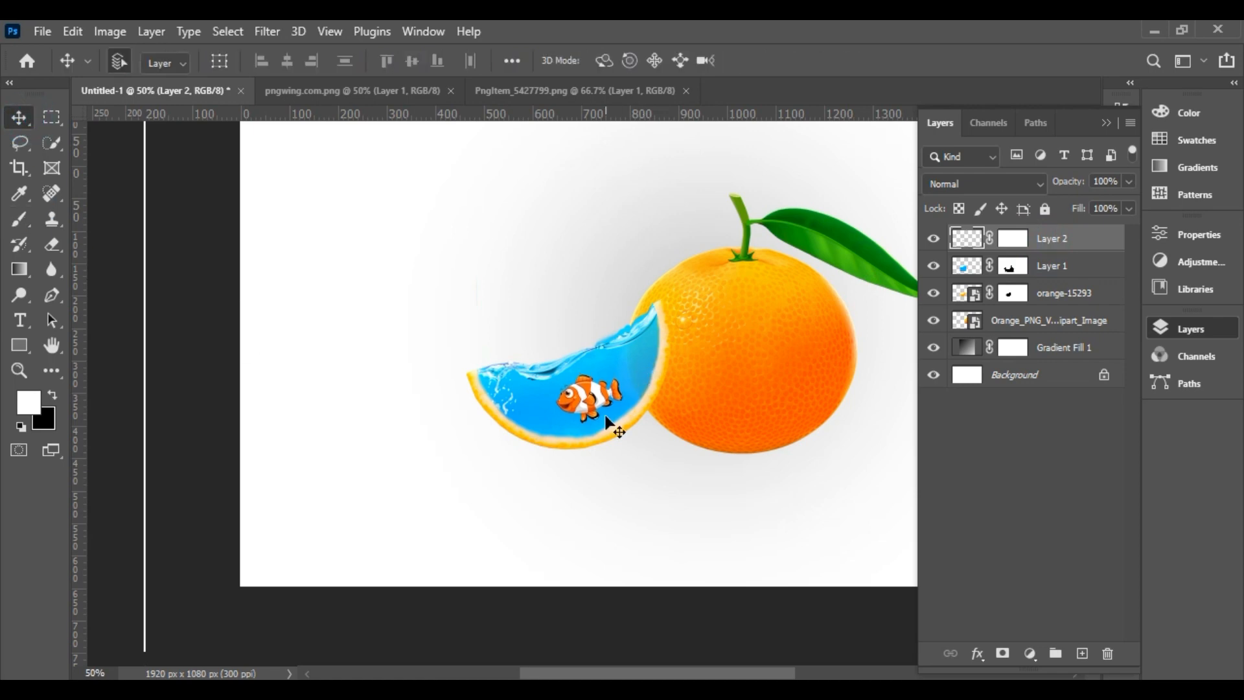
pyautogui.press('Left')
pyautogui.press('Left')
pyautogui.press('Left')
pyautogui.press('Left')
pyautogui.press('Left')
pyautogui.press('Left')
pyautogui.press('Left')
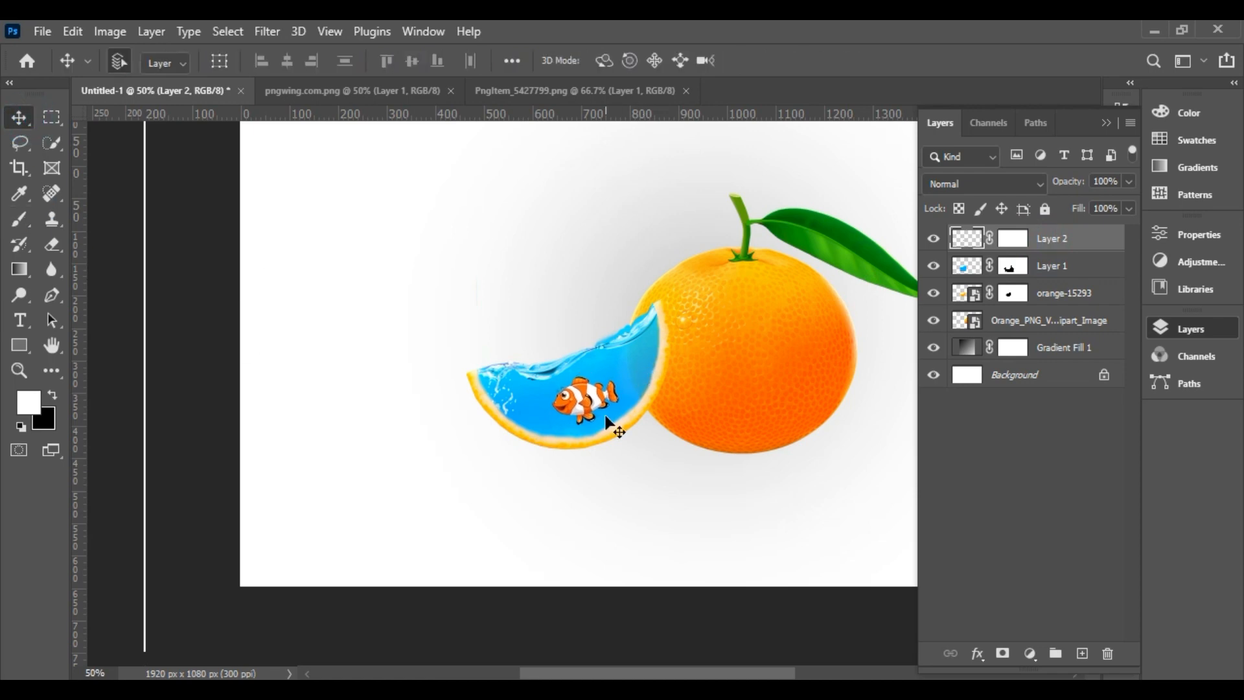
pyautogui.press('Right')
# Collapse the layer list and examine the finished composition, both close up on the fruit and as a whole
pyautogui.hotkey('ctrl', '-')
pyautogui.hotkey('ctrl', '-')
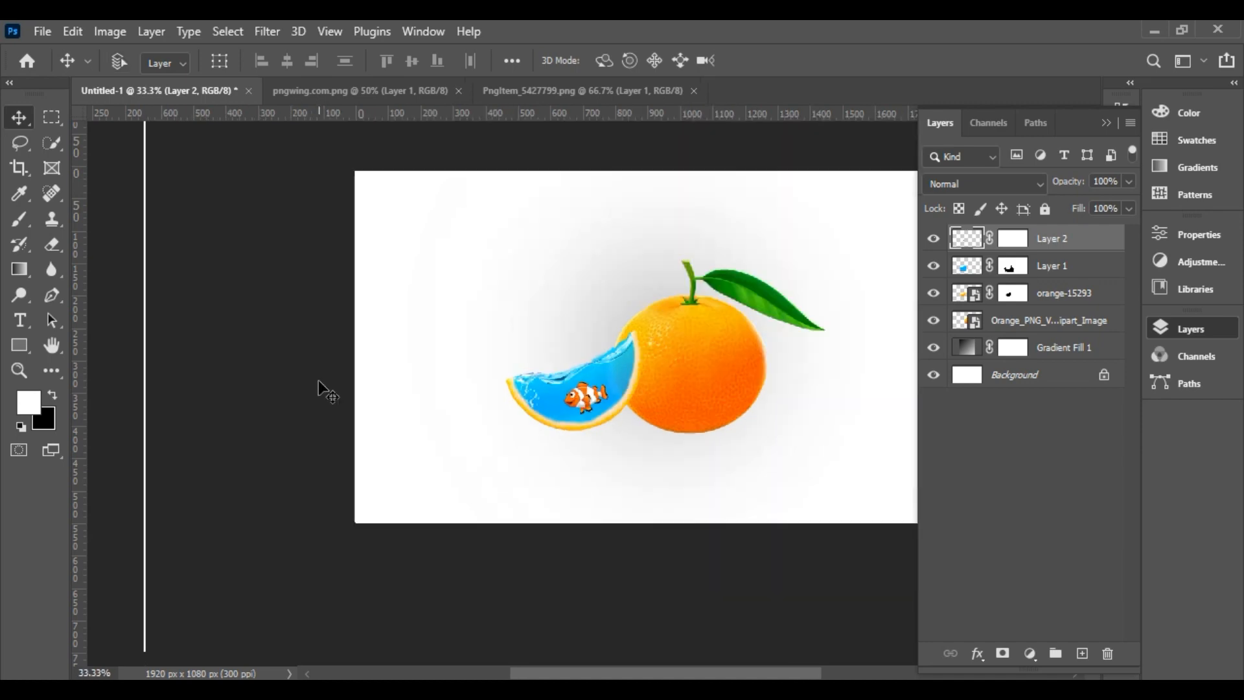
pyautogui.click(1103, 115)
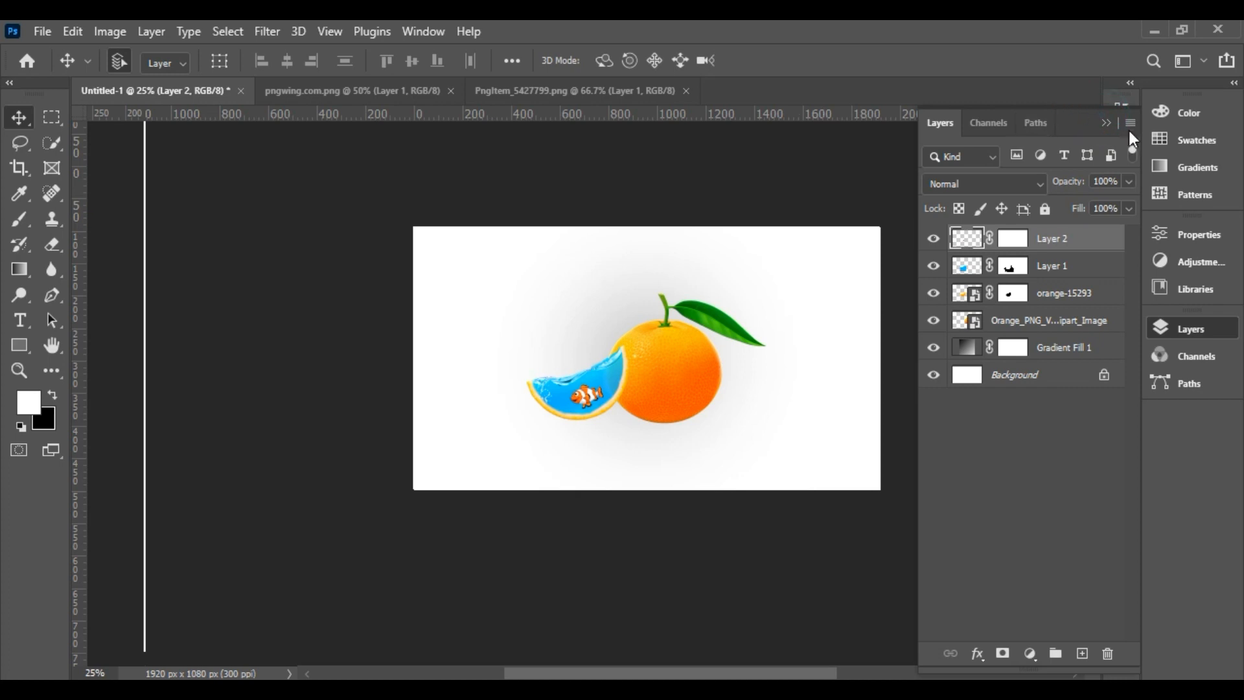
pyautogui.click(1109, 122)
pyautogui.press('z')
pyautogui.moveTo(767, 271); pyautogui.dragTo(500, 445)
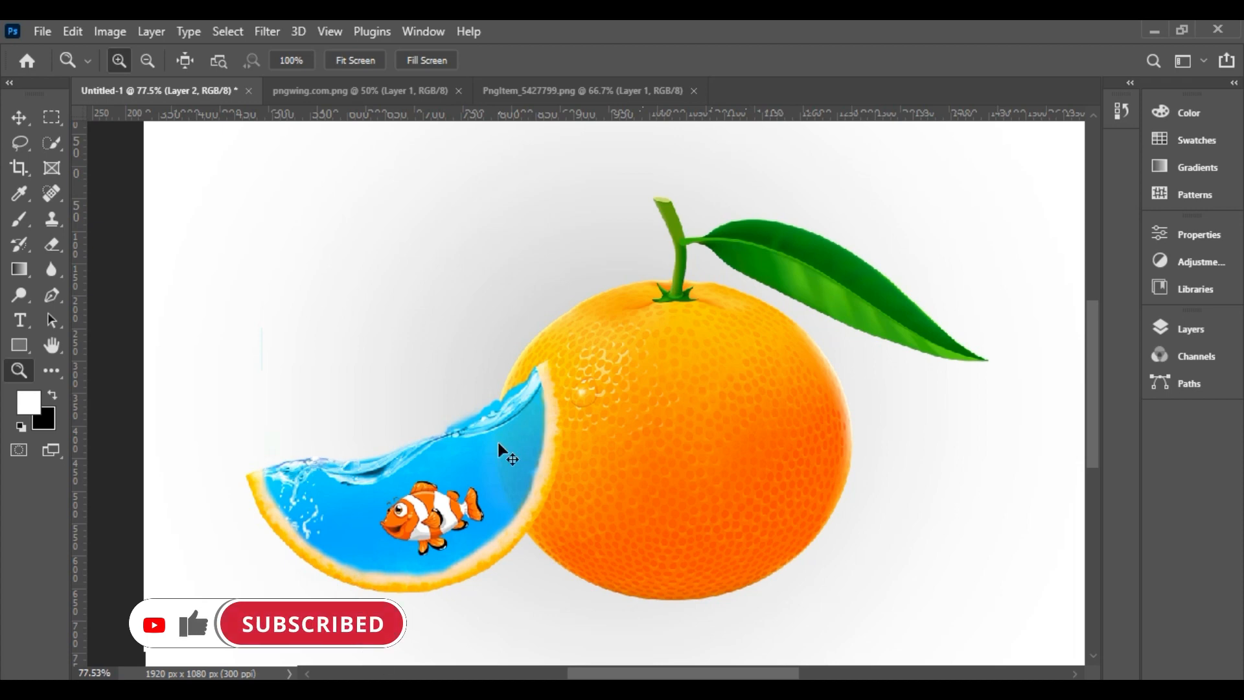
pyautogui.hotkey('ctrl', '-')
pyautogui.hotkey('ctrl', '-')
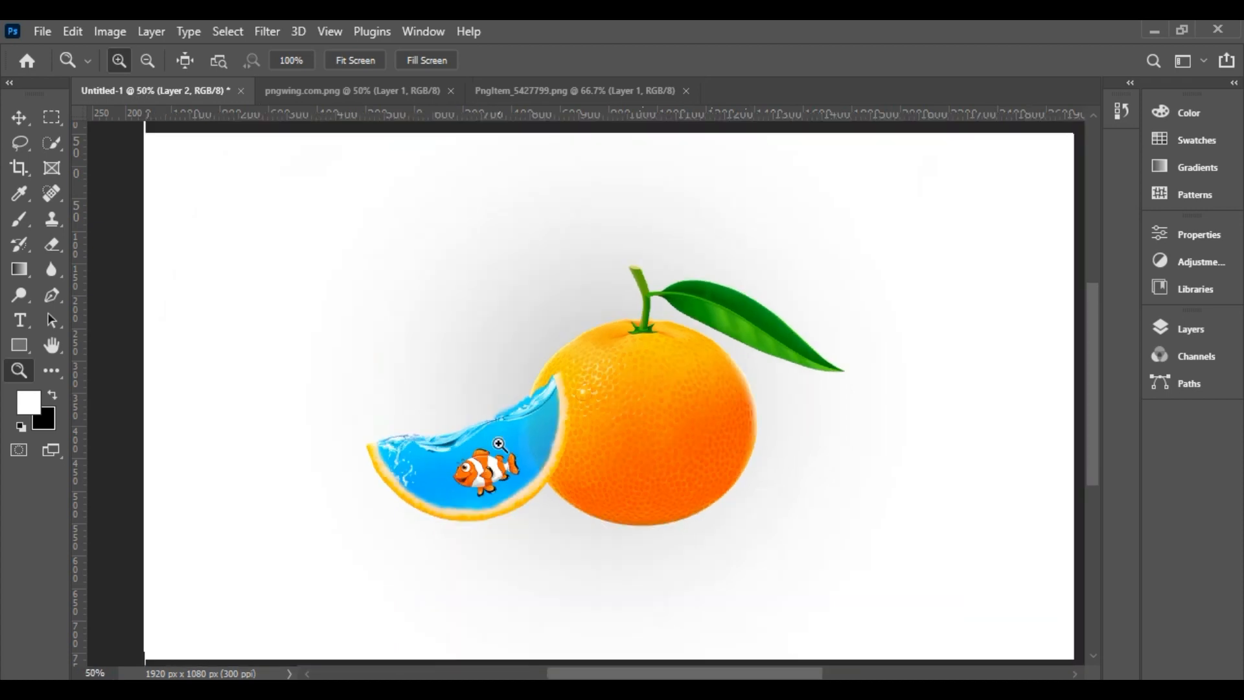